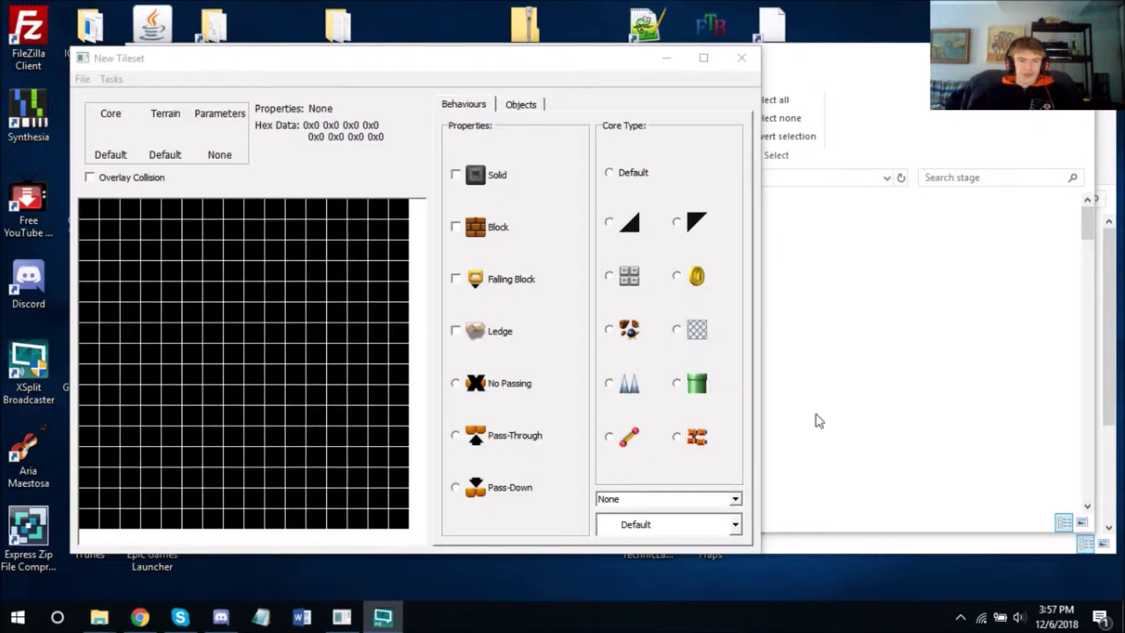
Step: Bring the blank New Tileset window to the front and show its File menu
left_click(315, 78)
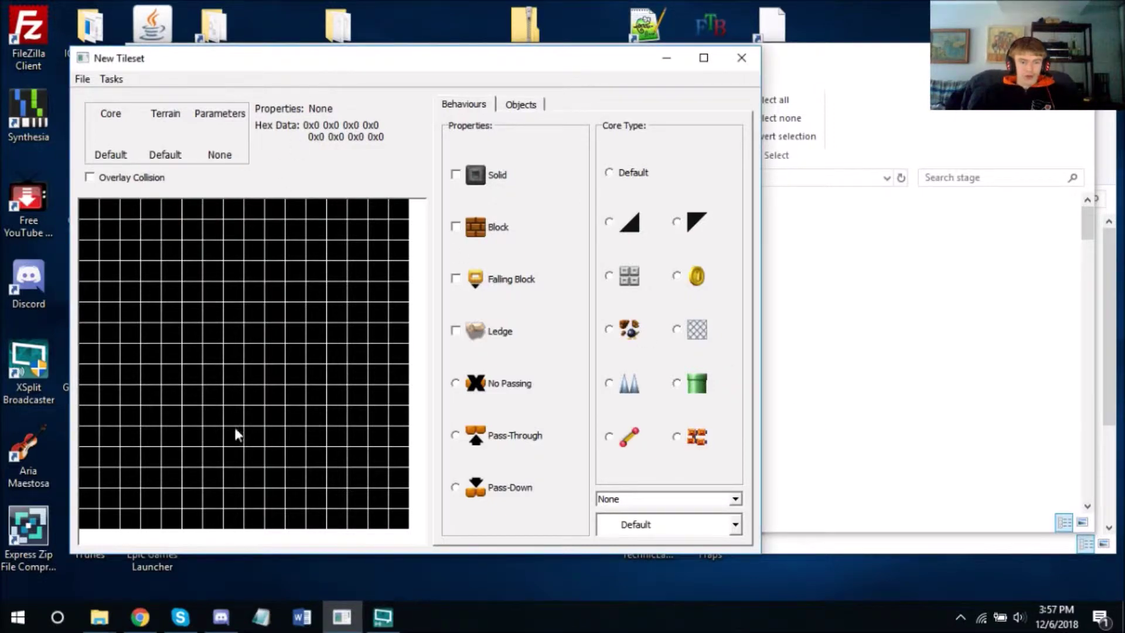
left_click(141, 617)
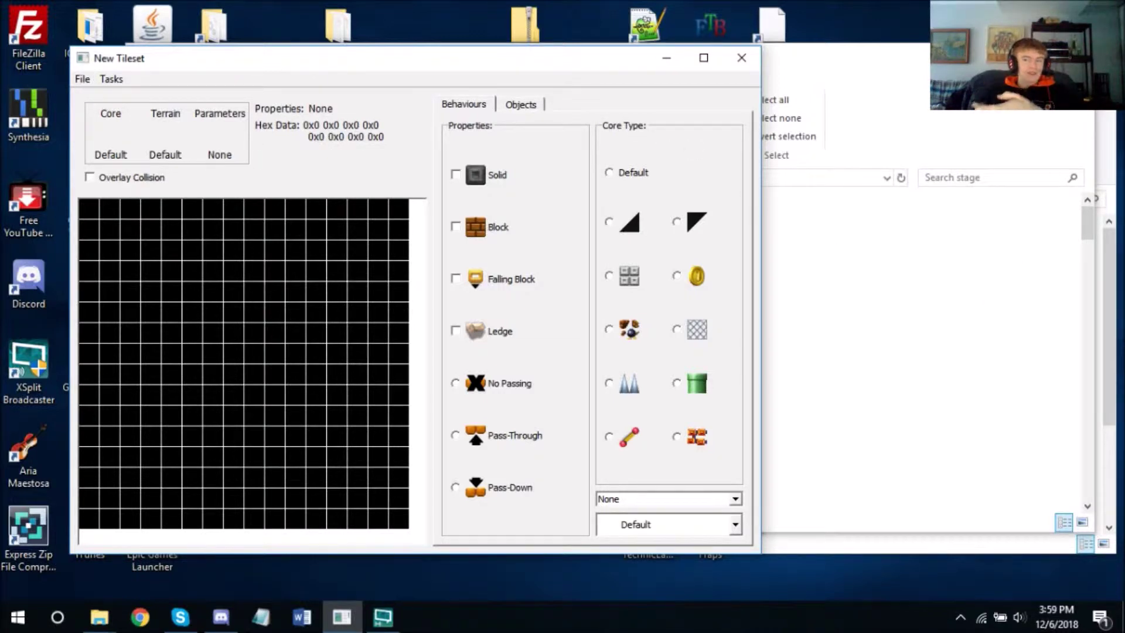
left_click(83, 78)
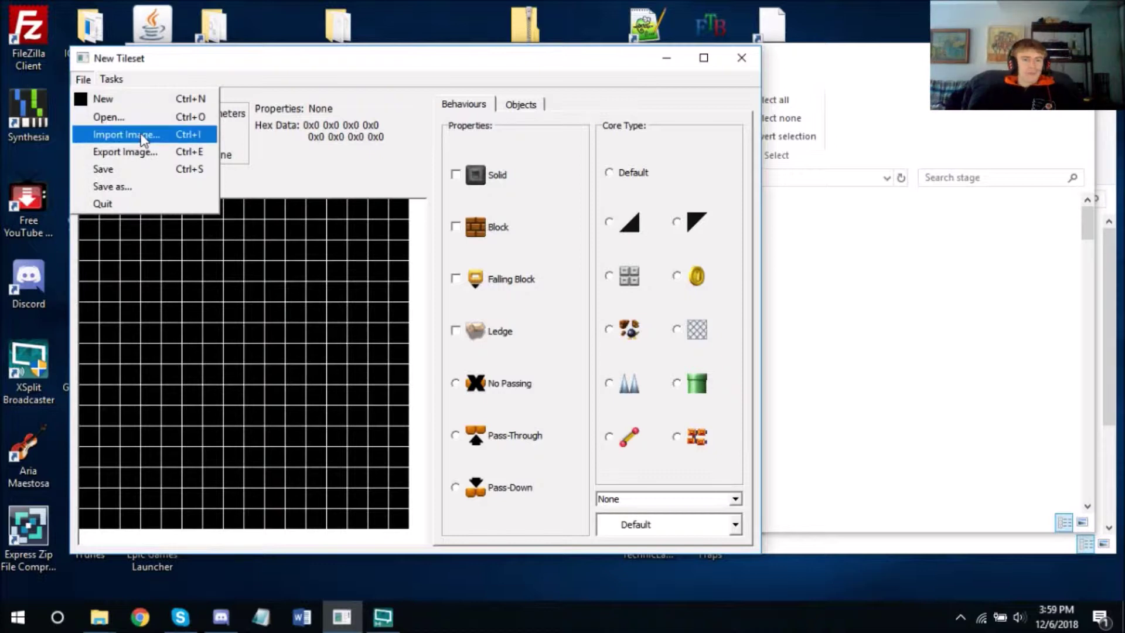
Step: Import the pa1 snow image into the new tileset
left_click(141, 139)
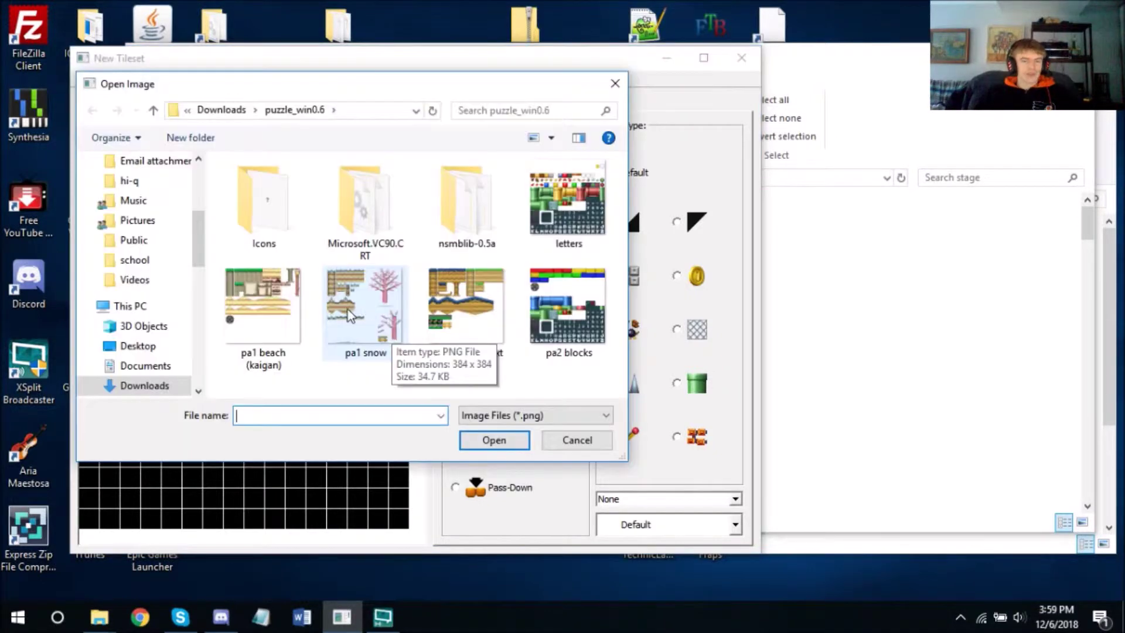
double_click(354, 328)
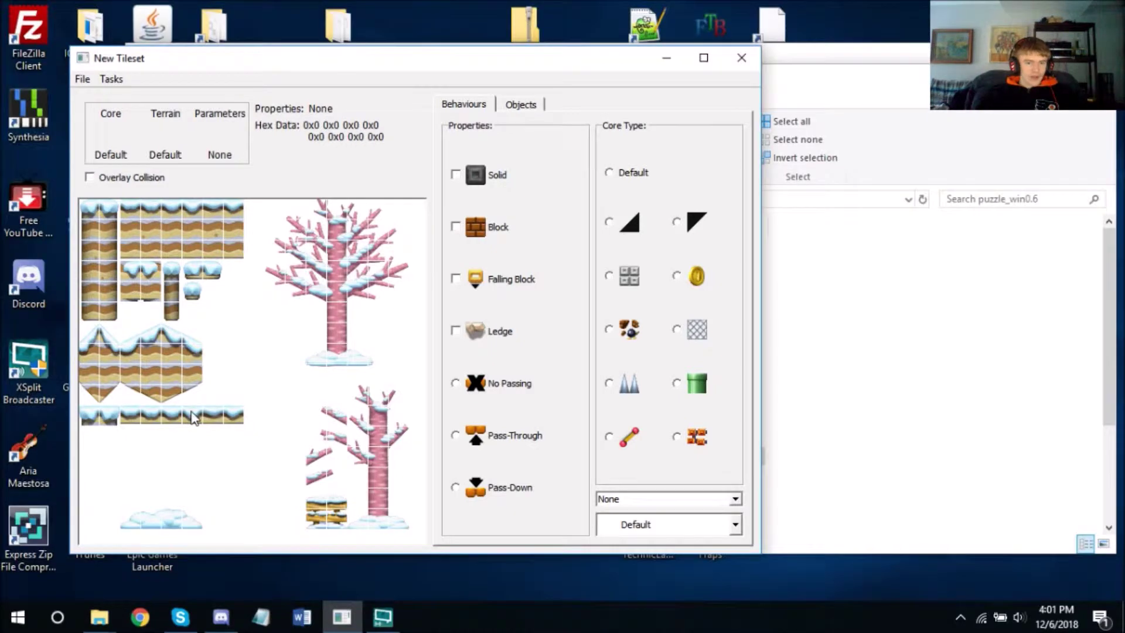
Step: Mark a snowy ground tile from the bottom strip as Solid
left_click(193, 415)
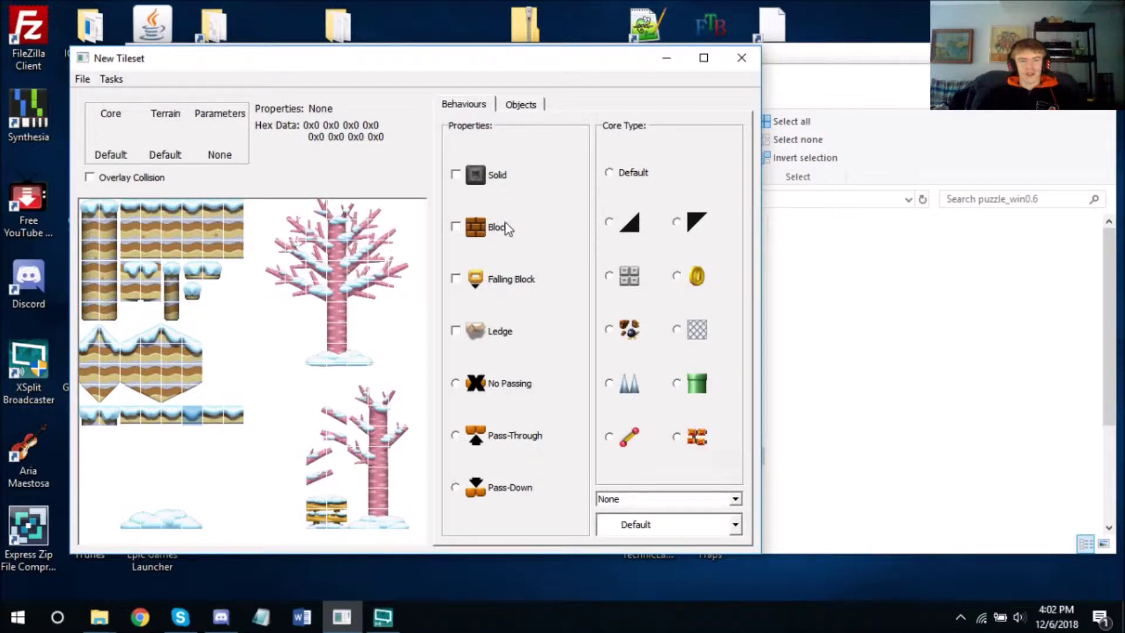
left_click(458, 176)
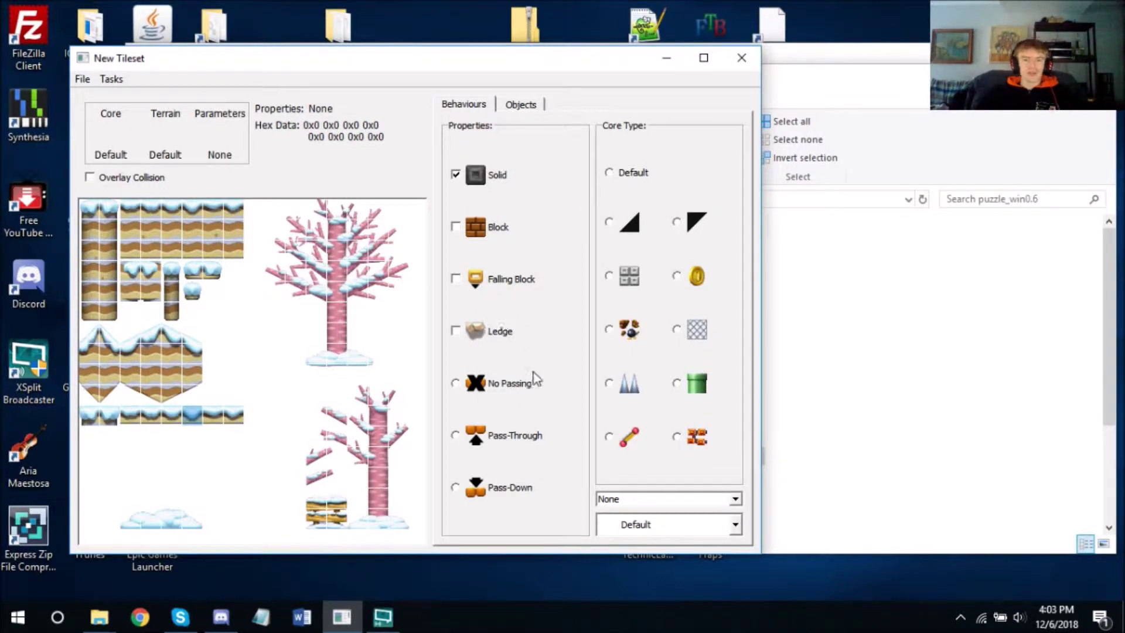
Step: Give the solid snowy ground tile the No Passing property
left_click(476, 388)
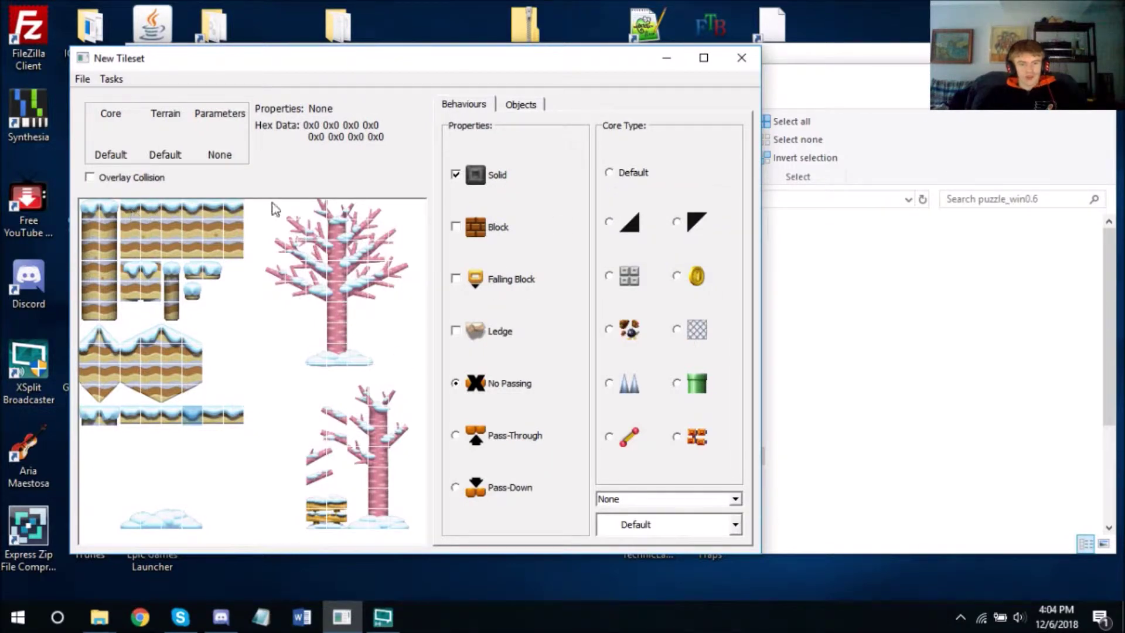
Step: Set core type Default, special None and terrain Ice, and apply it to a top-row tile
left_click(617, 175)
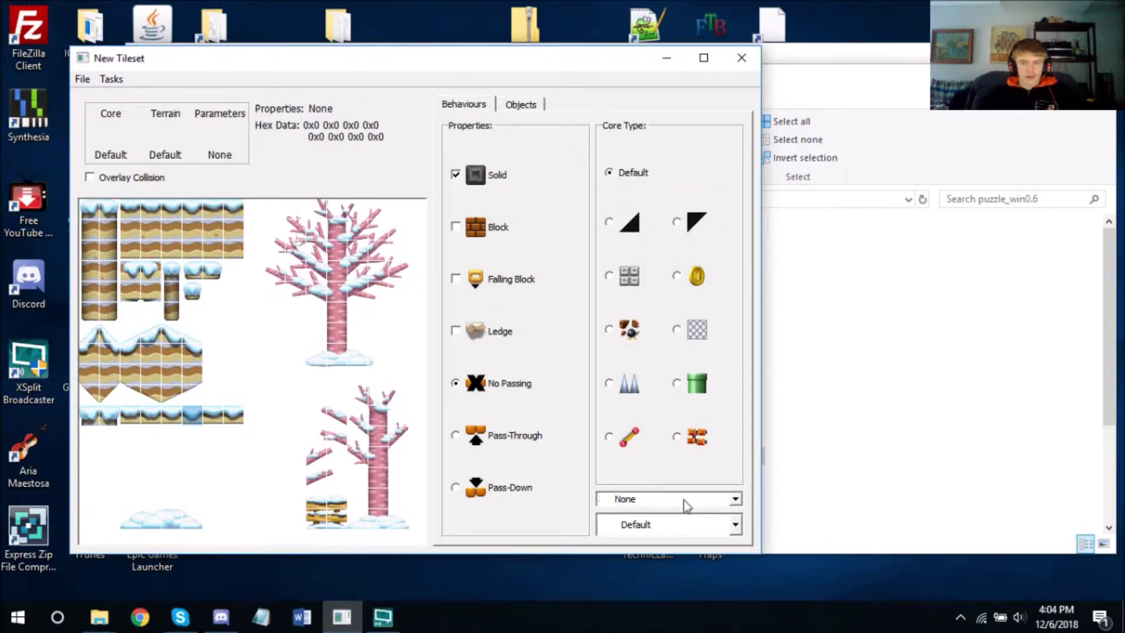
left_click(685, 500)
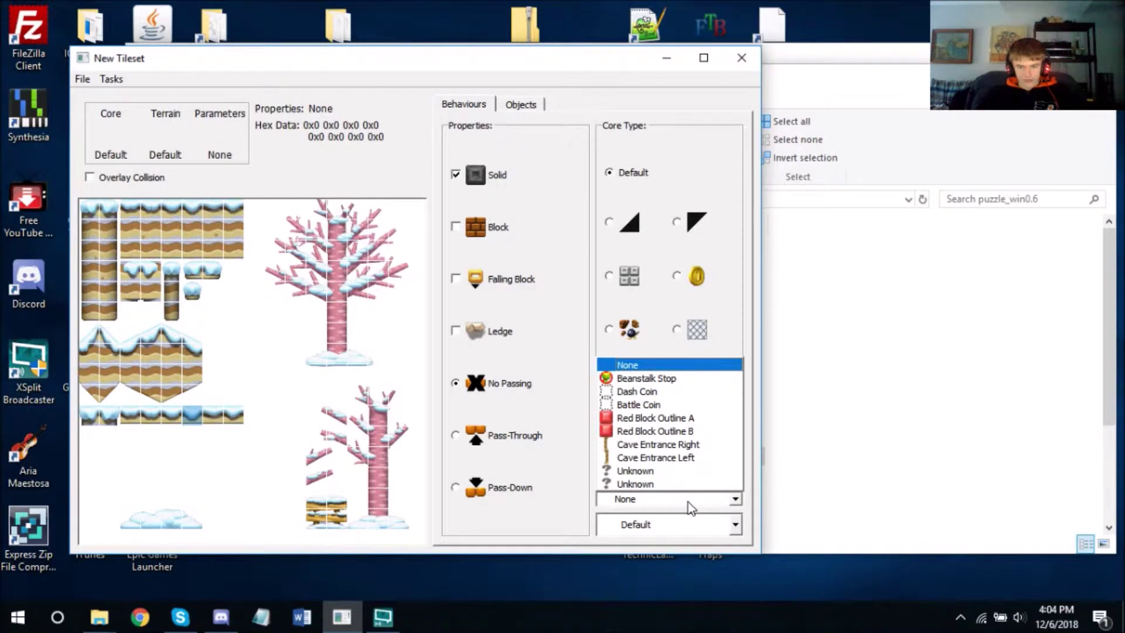
left_click(688, 501)
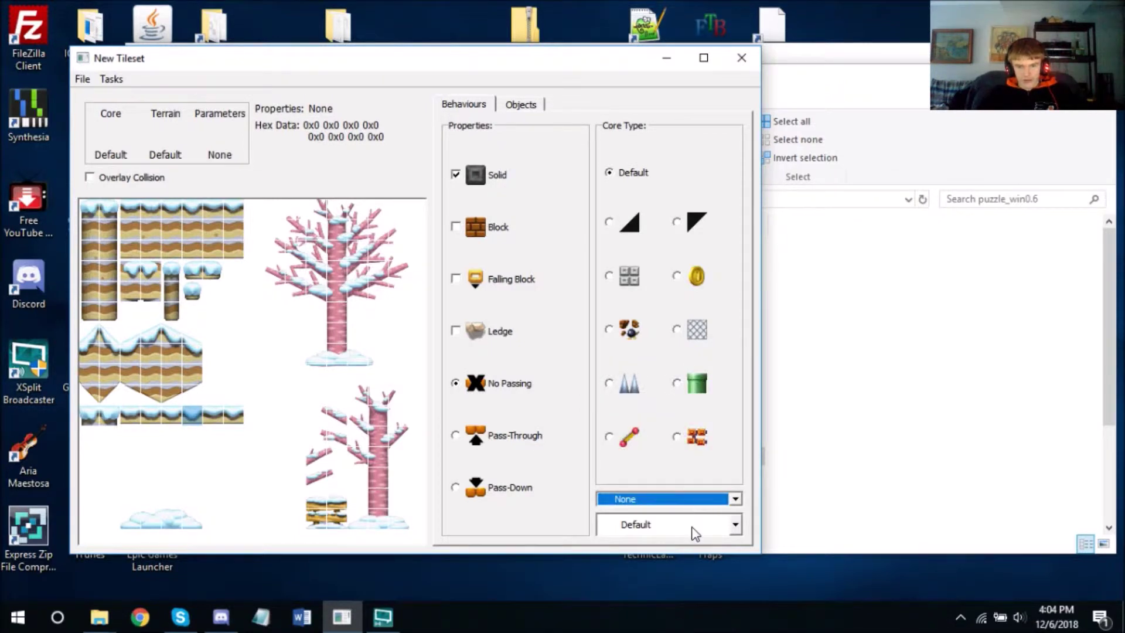
left_click(689, 519)
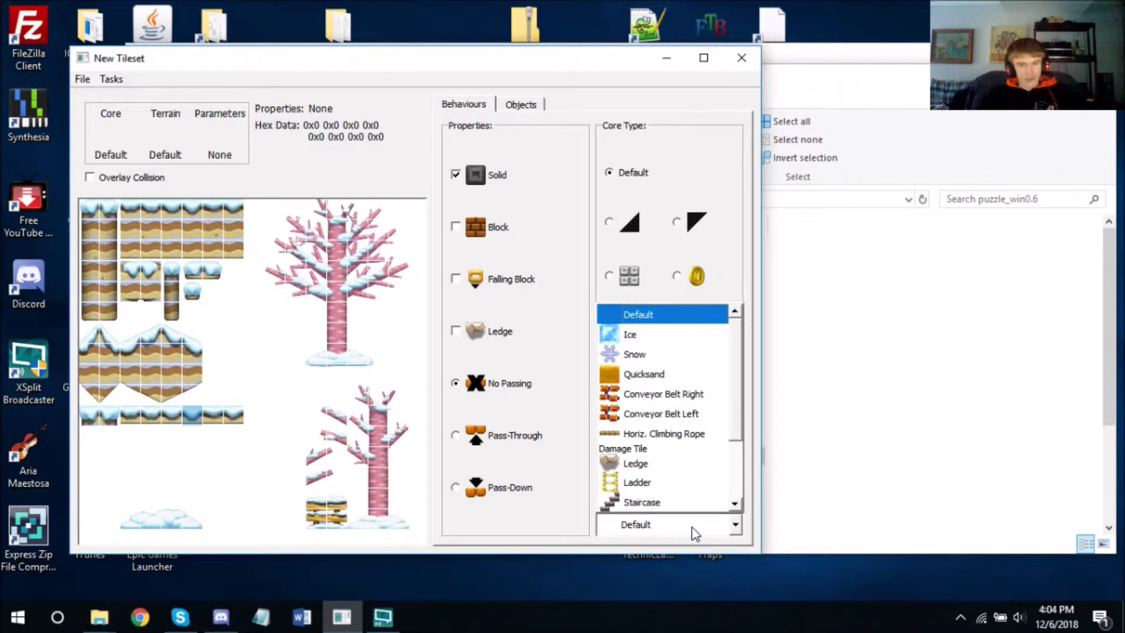
left_click(636, 355)
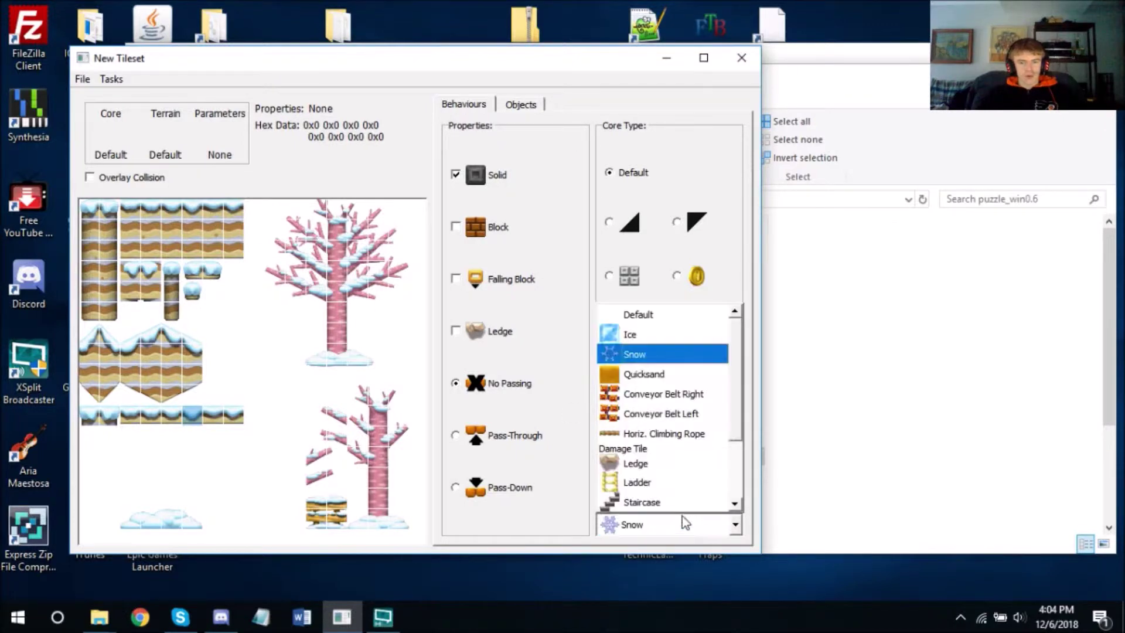
left_click(673, 342)
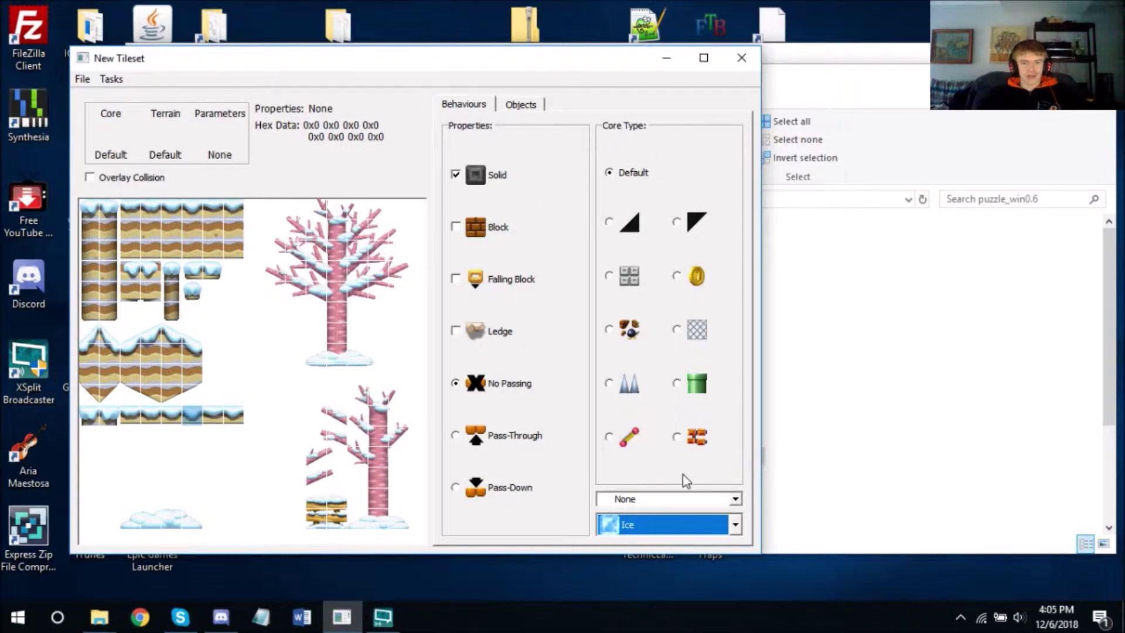
left_click(141, 212)
Step: Apply the Solid Ice behaviour to more top-row tiles, then select the bottom strip's right-end tile
left_click(173, 211)
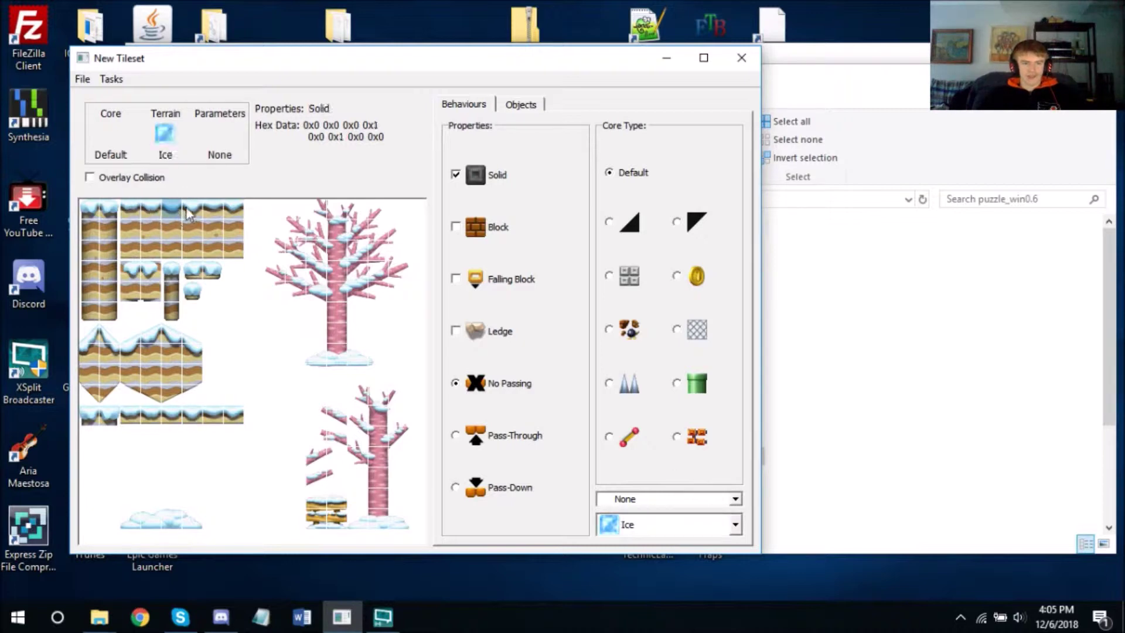
left_click(234, 208)
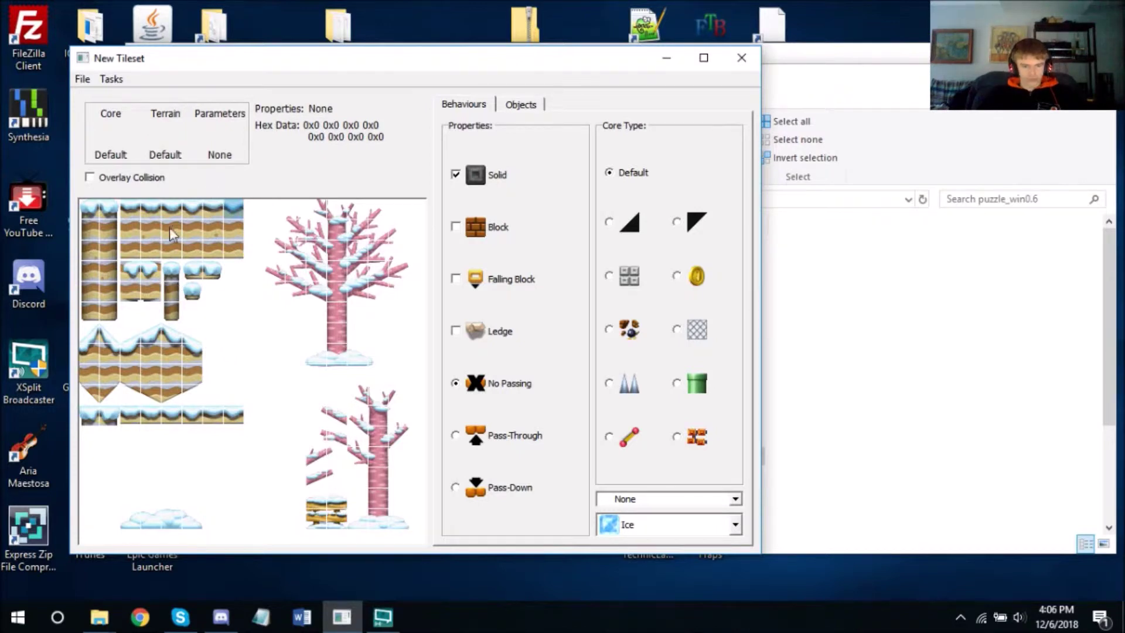
left_click(233, 415)
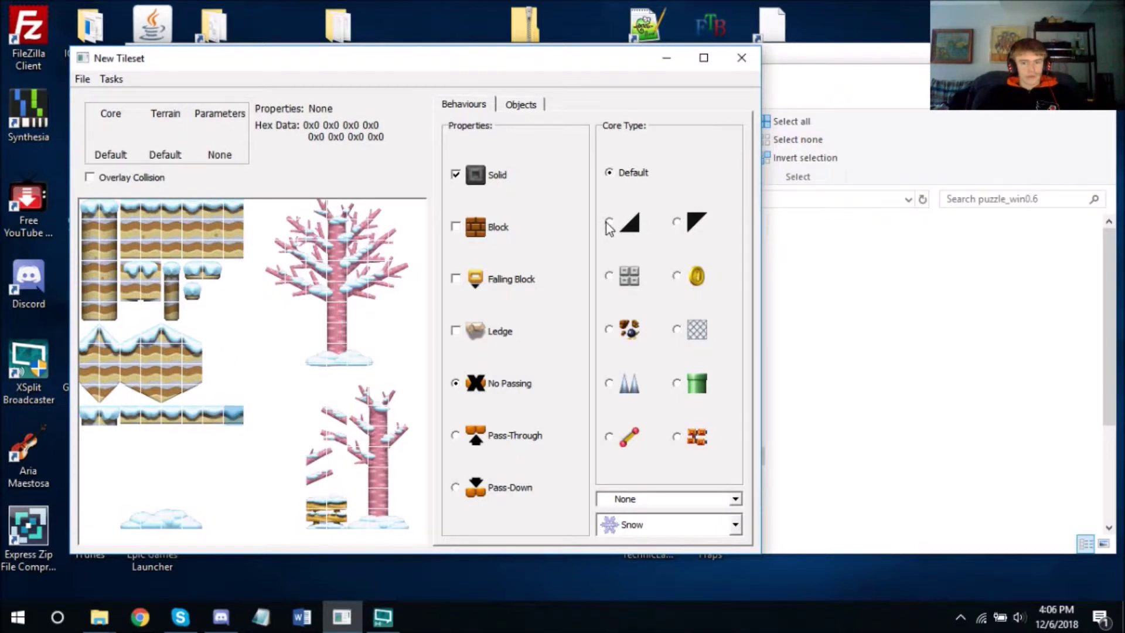
Step: Make the bottom strip's right-end tile a Steep Upslope, keeping Snow terrain
left_click(609, 222)
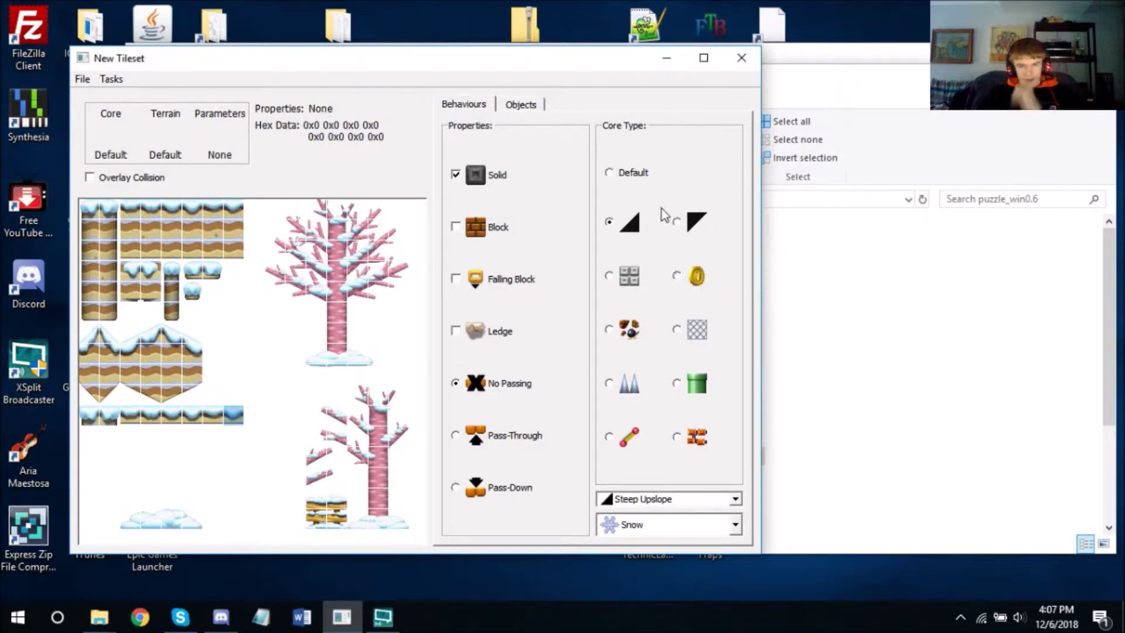
left_click(670, 505)
left_click(670, 505)
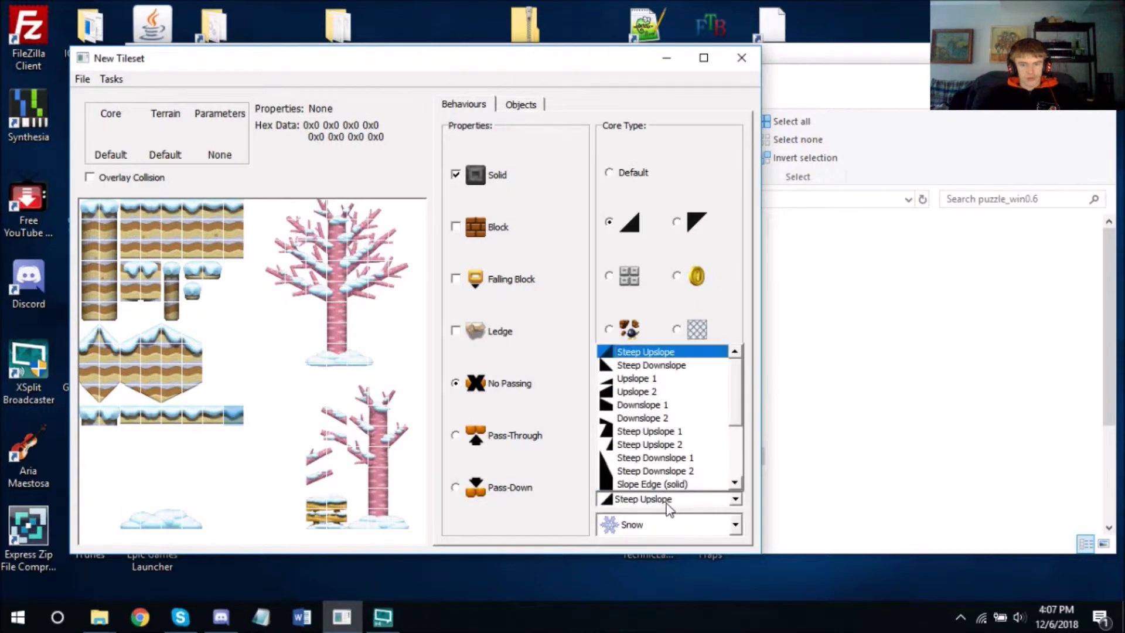
scroll(687, 392, "down", 3)
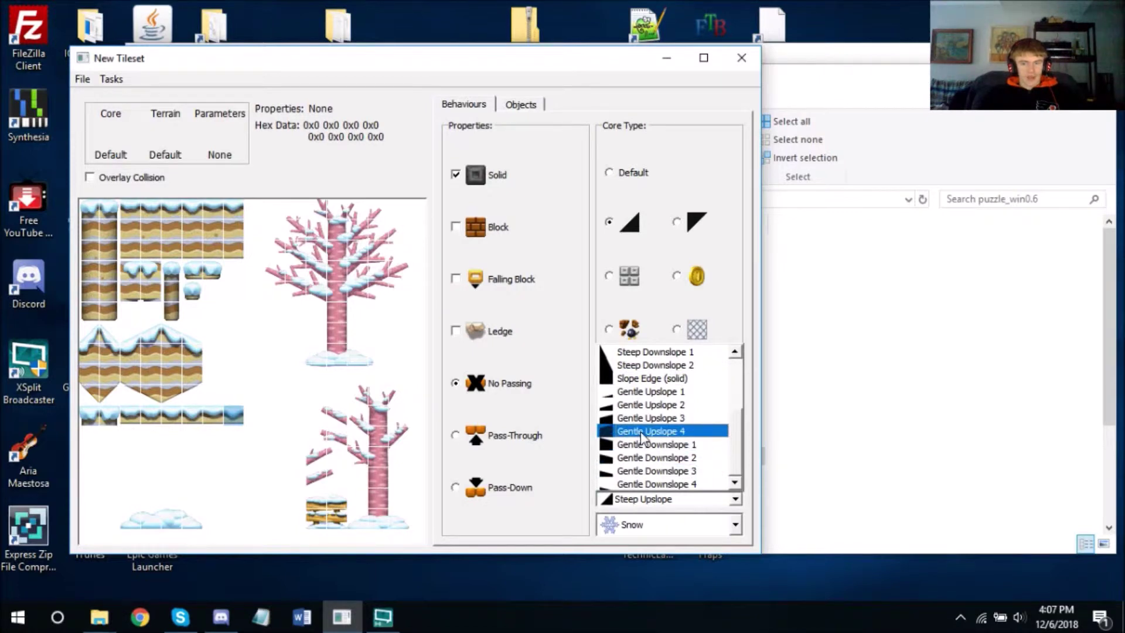
scroll(638, 434, "up", 2)
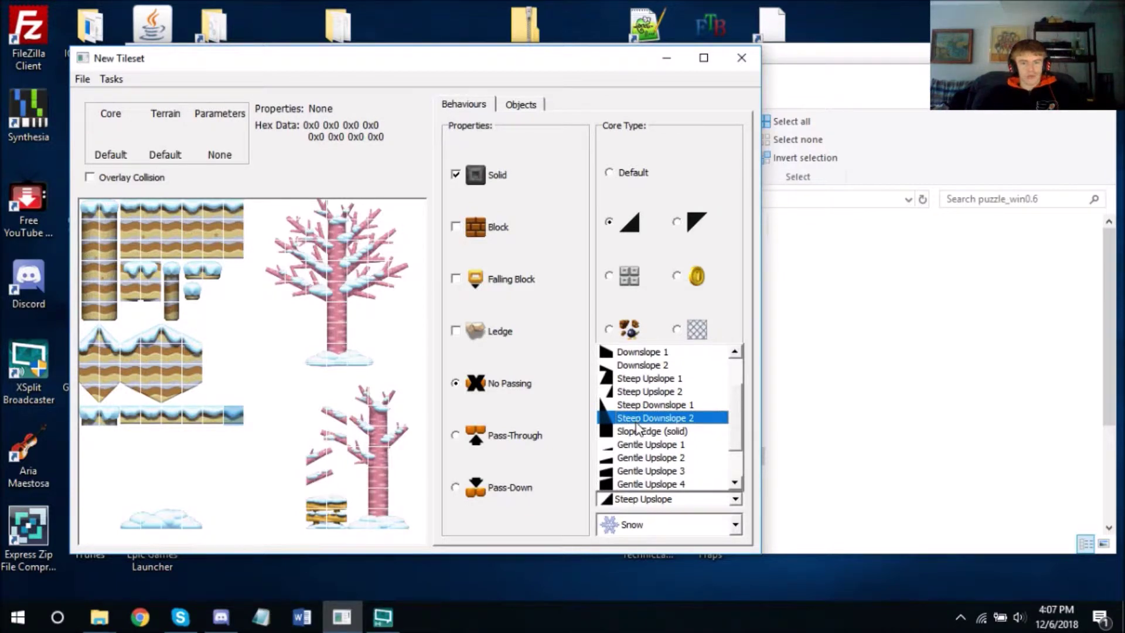
scroll(638, 428, "up", 2)
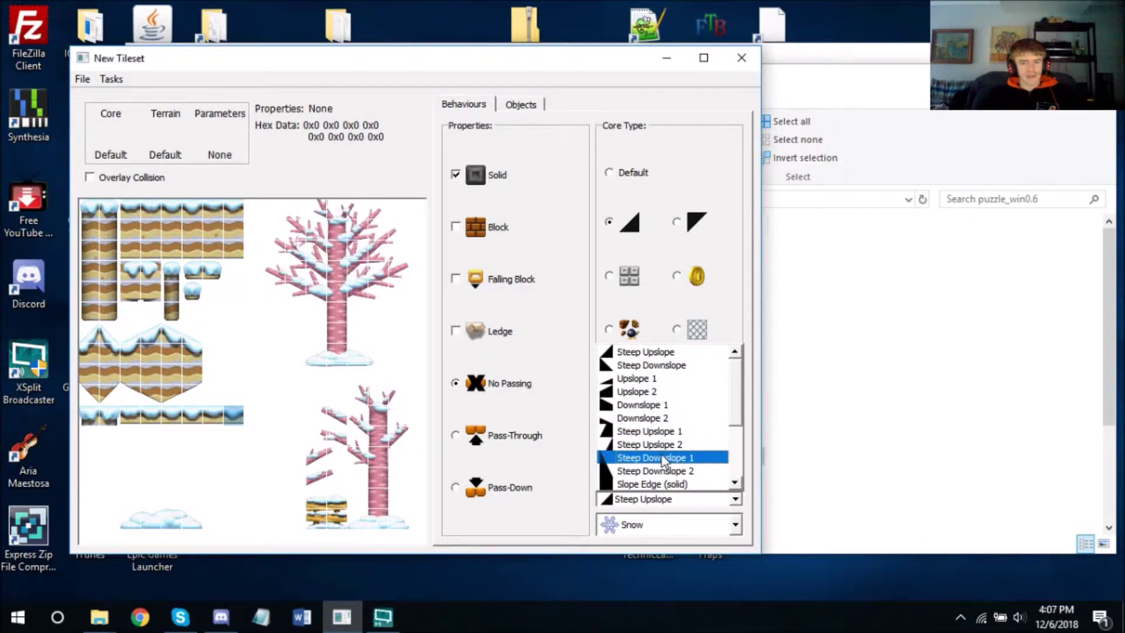
scroll(662, 459, "down", 2)
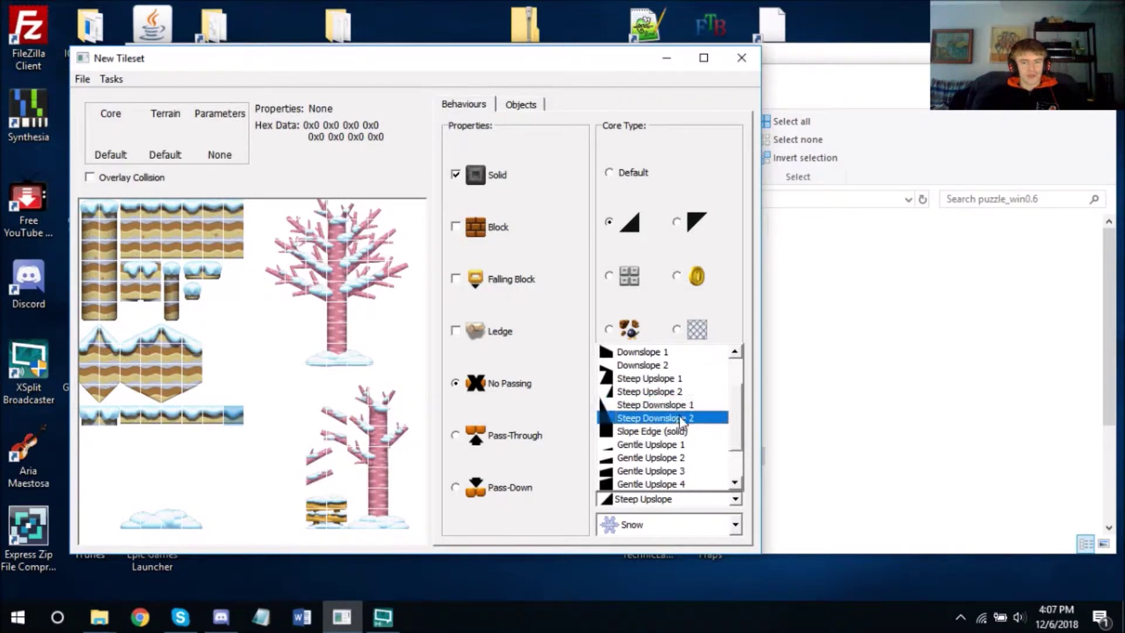
left_click(250, 296)
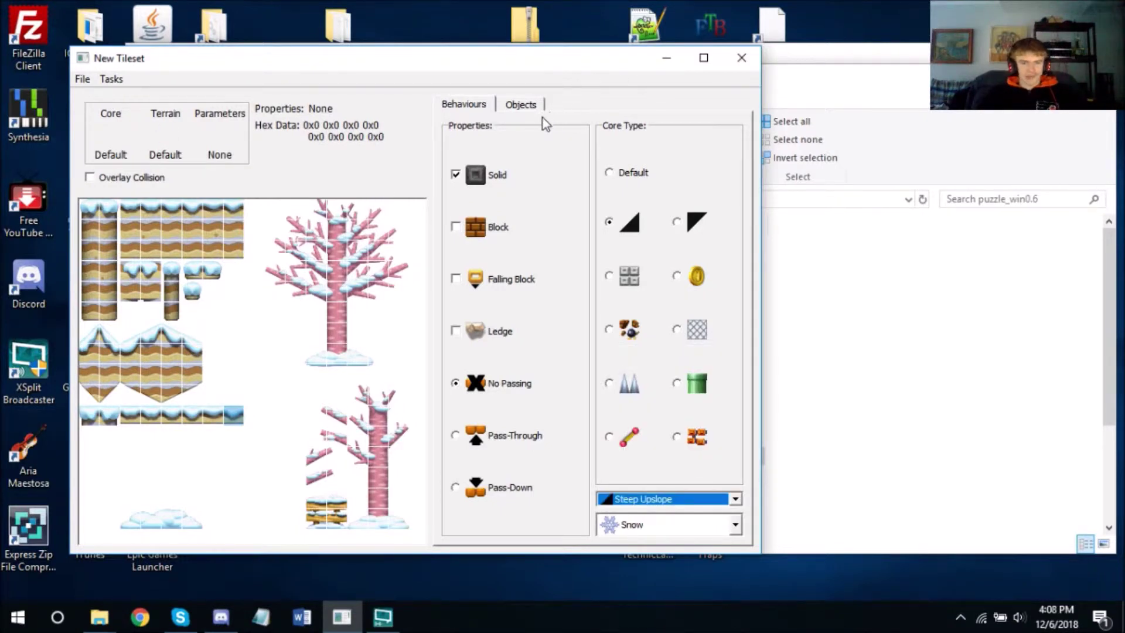
Step: In the objects view, try Repeat Bottom for the object mode, then set it back to Repeat
left_click(525, 102)
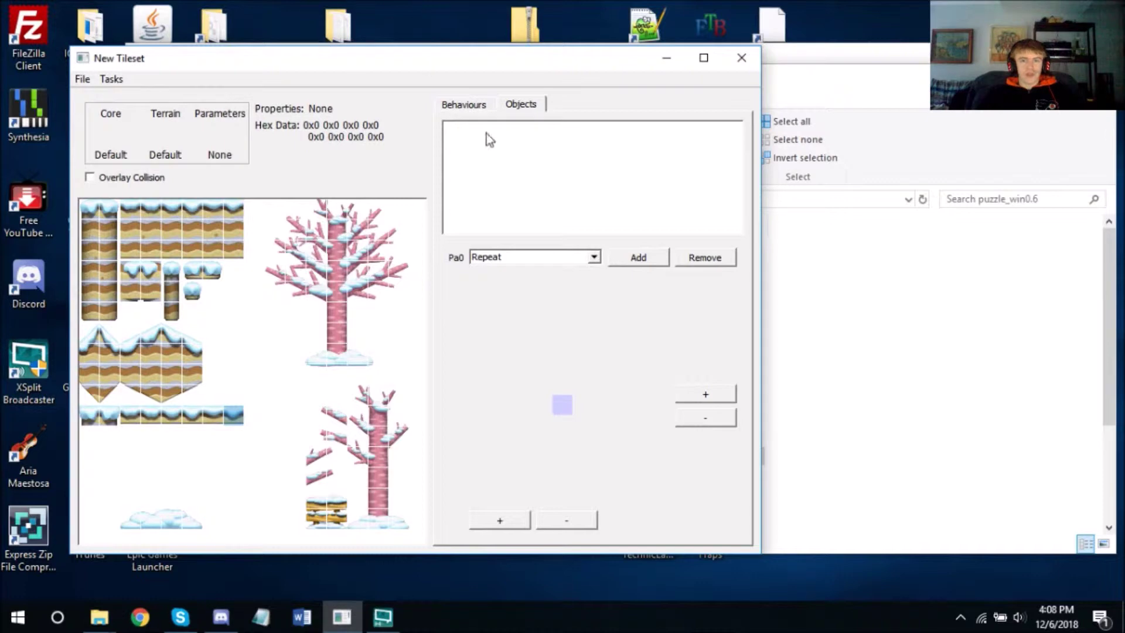
left_click(573, 256)
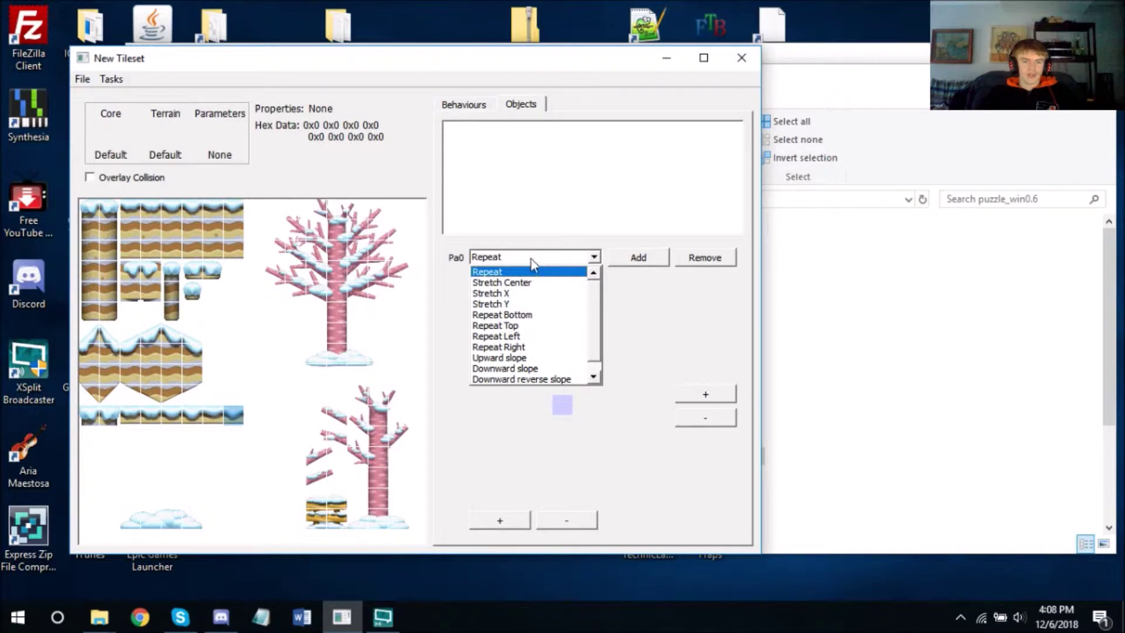
left_click(518, 315)
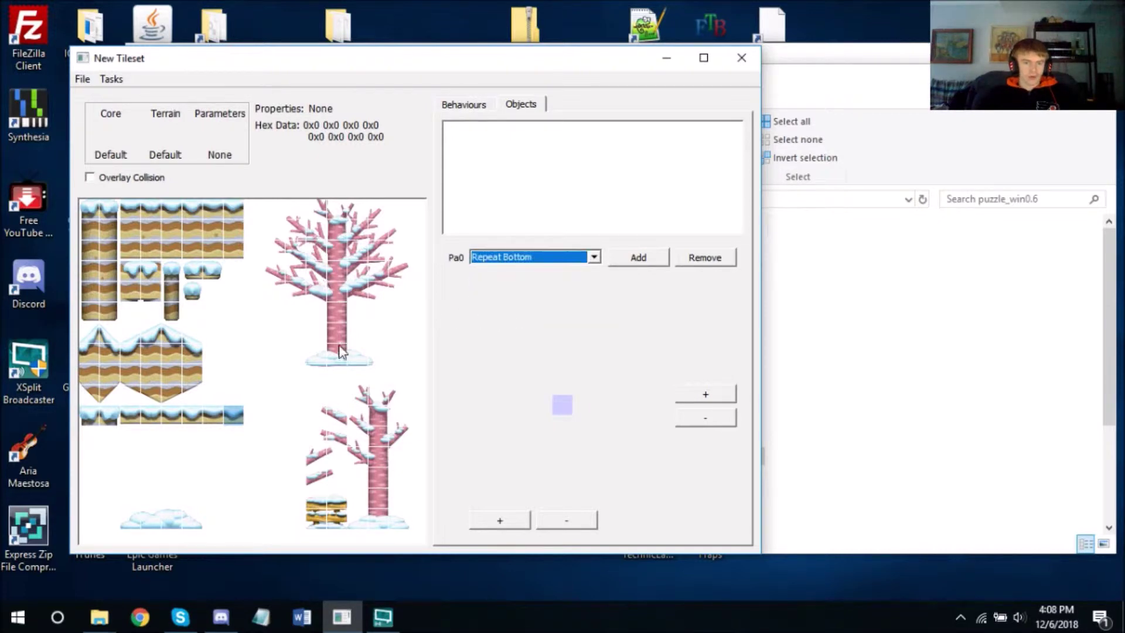
left_click(561, 258)
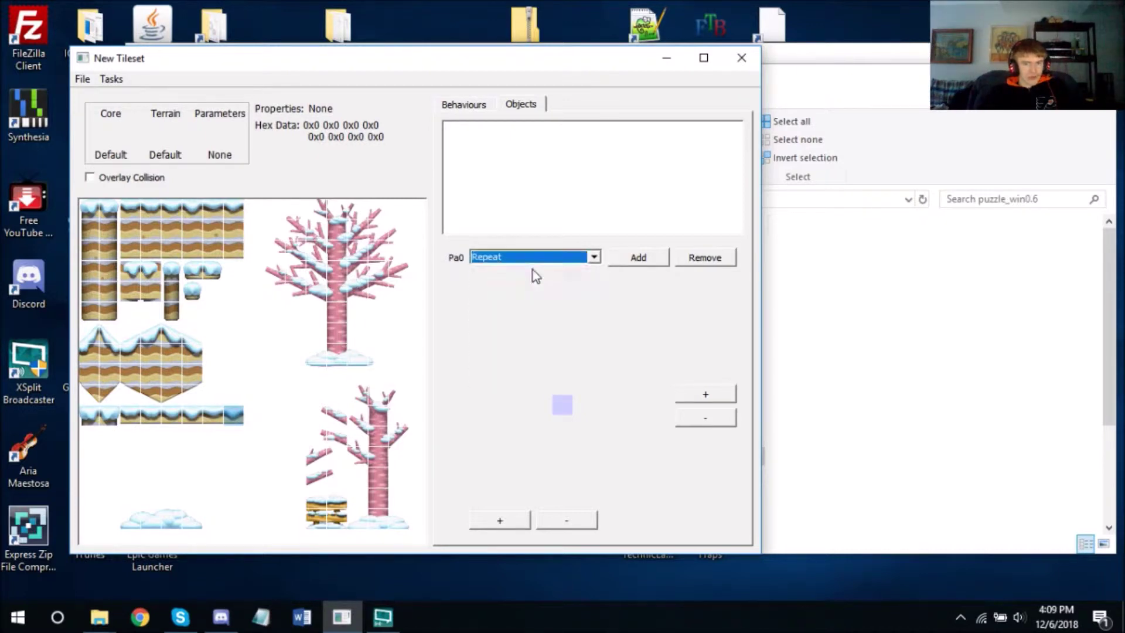
left_click(546, 271)
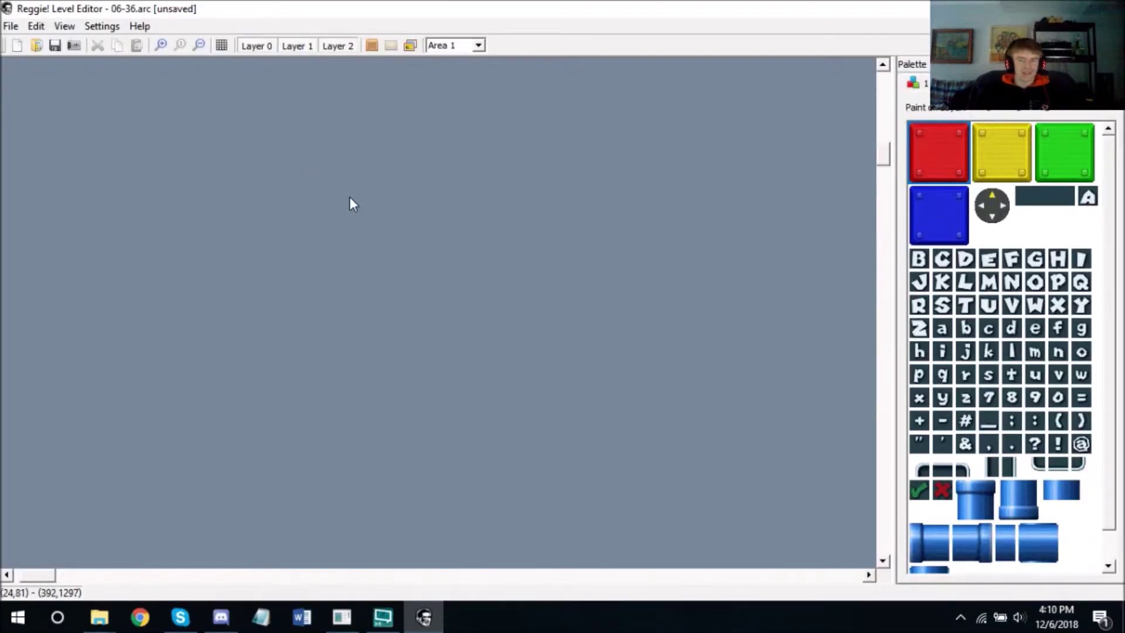
Step: Draw and resize a test red block in Reggie, delete it, and close the editor
left_click_drag(341, 171, 766, 431)
left_click_drag(766, 495, 506, 466)
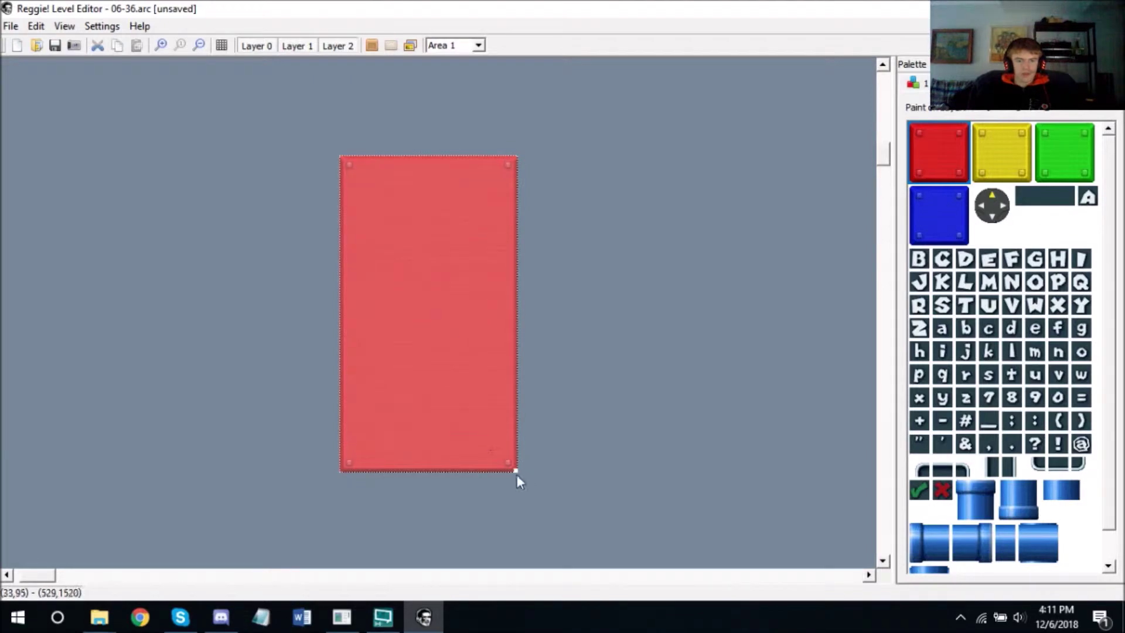
key("Delete")
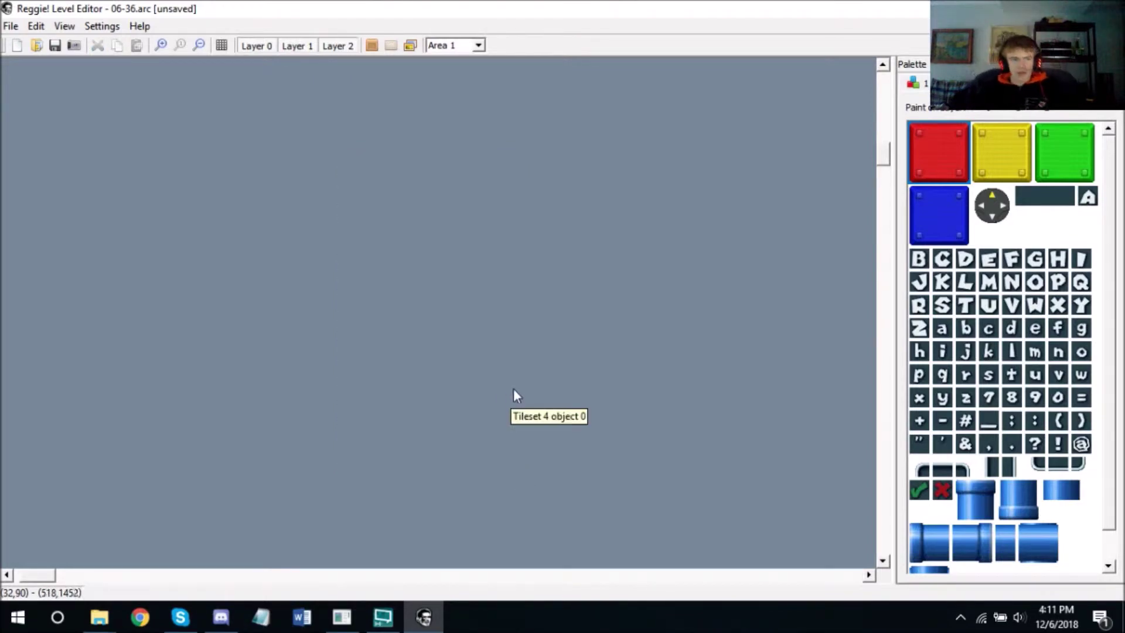
key("ctrl+o")
Step: Discard the level changes, return to Puzzle, and make Object 0 one row taller and one column wider
left_click(557, 319)
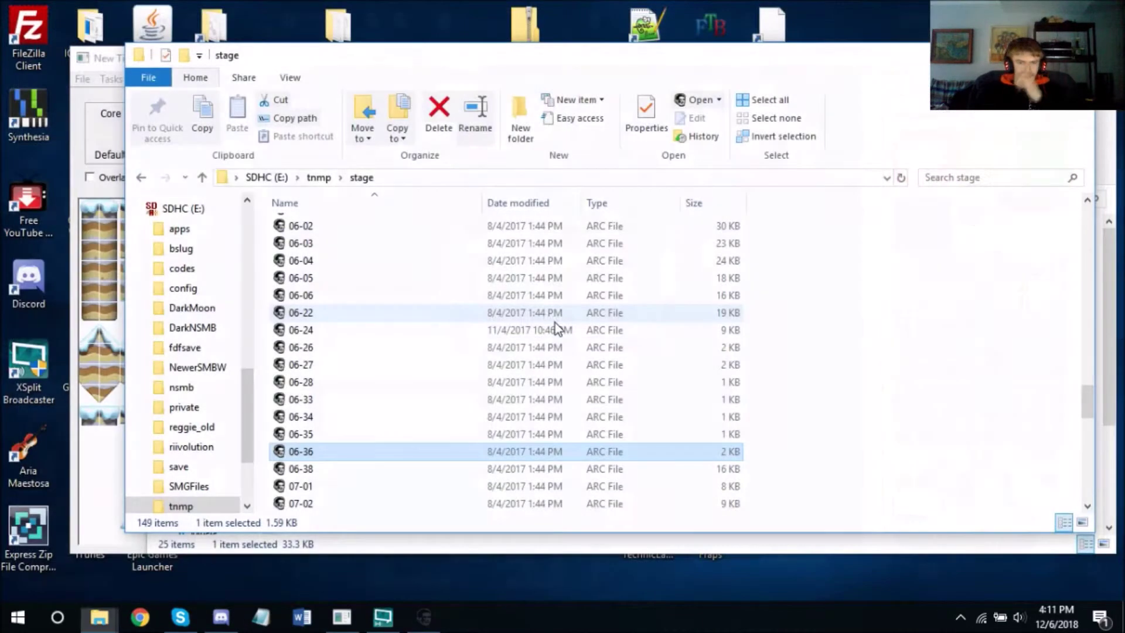
key("alt+Tab")
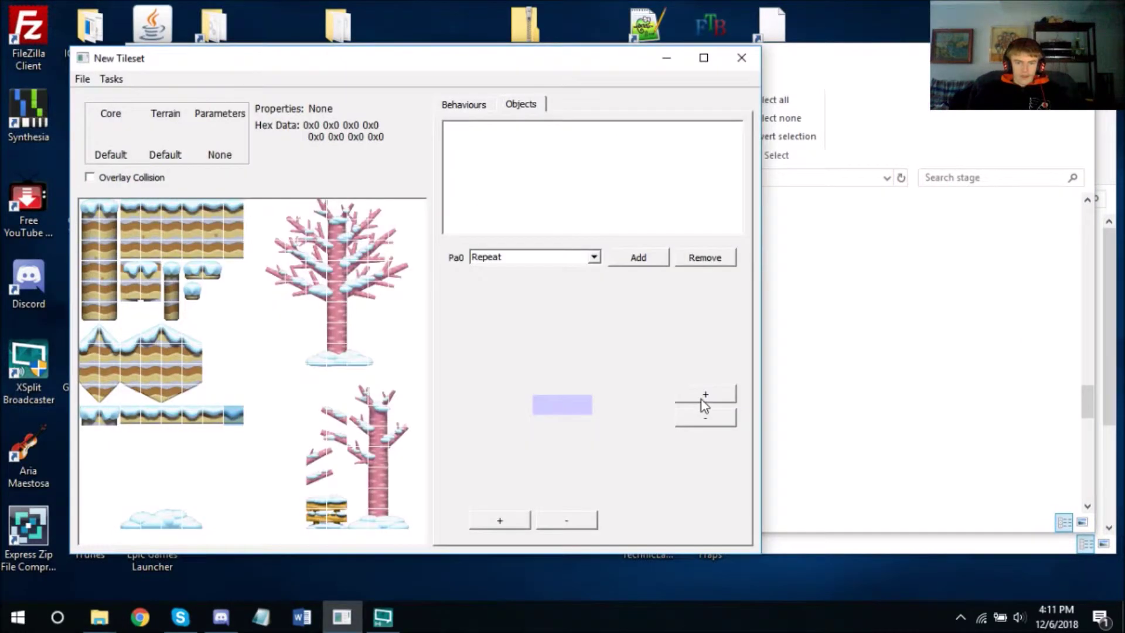
left_click(487, 516)
left_click(487, 516)
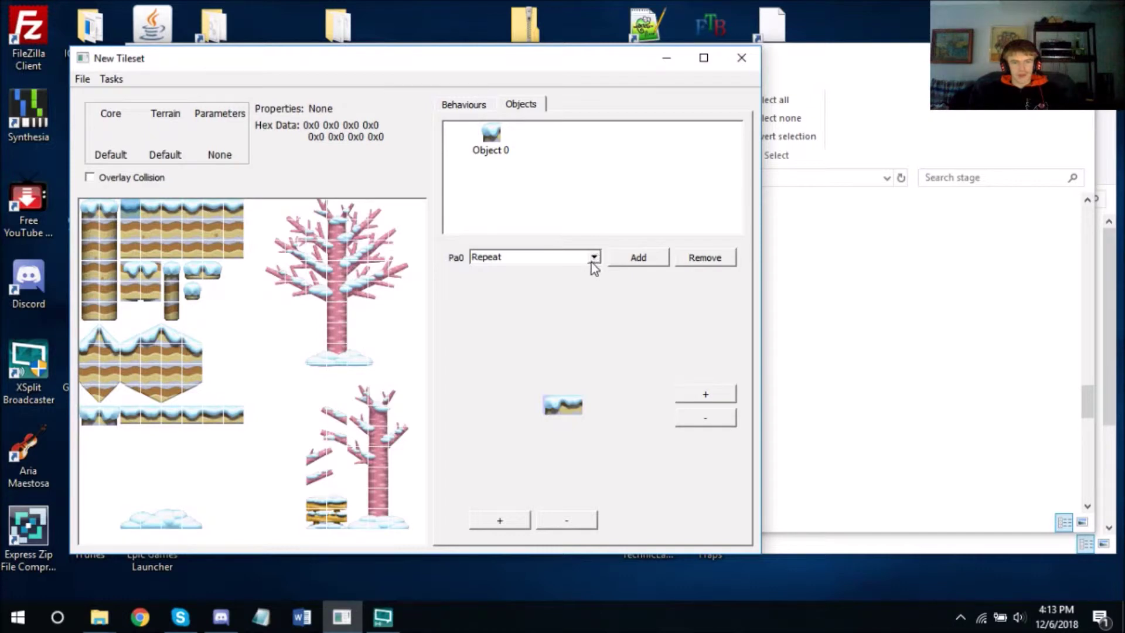
left_click(710, 399)
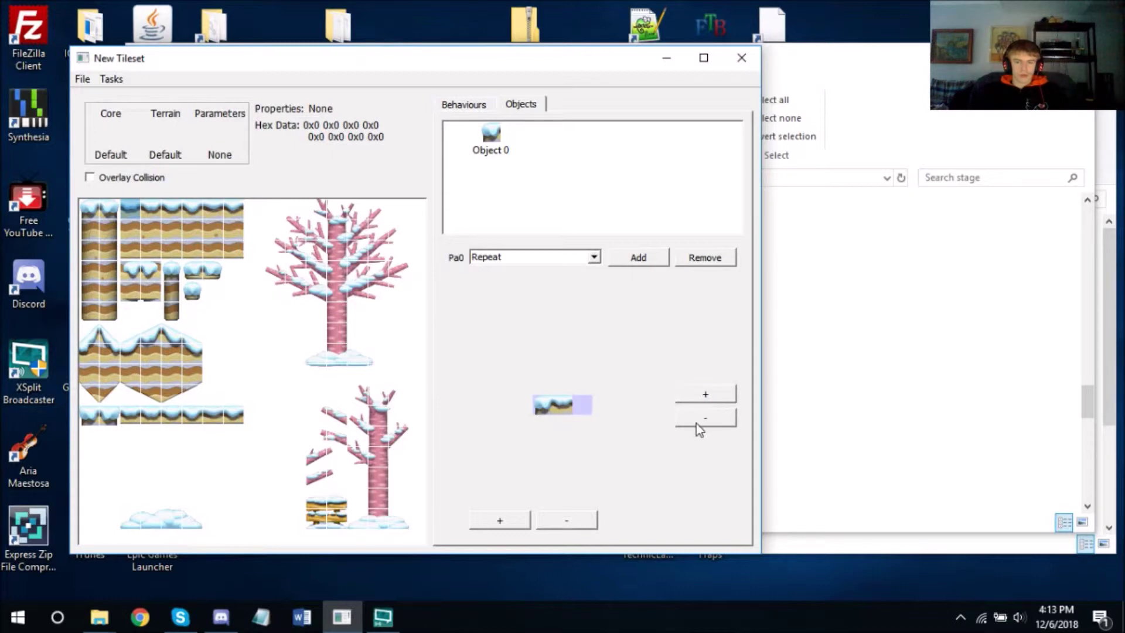
left_click(697, 425)
left_click(712, 391)
left_click(711, 420)
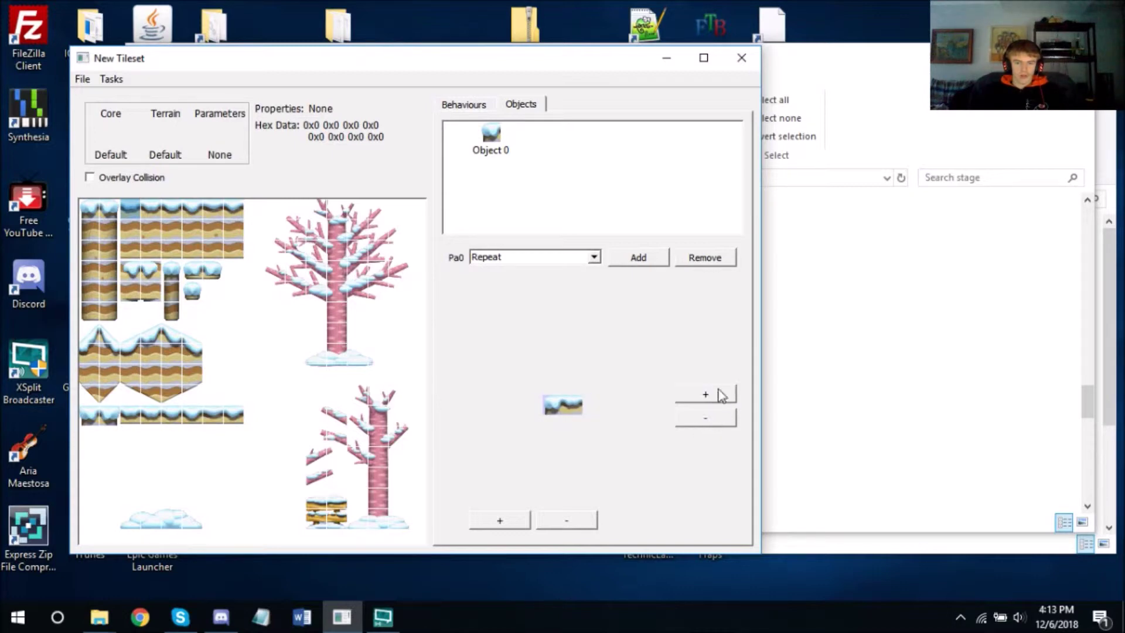
left_click(712, 399)
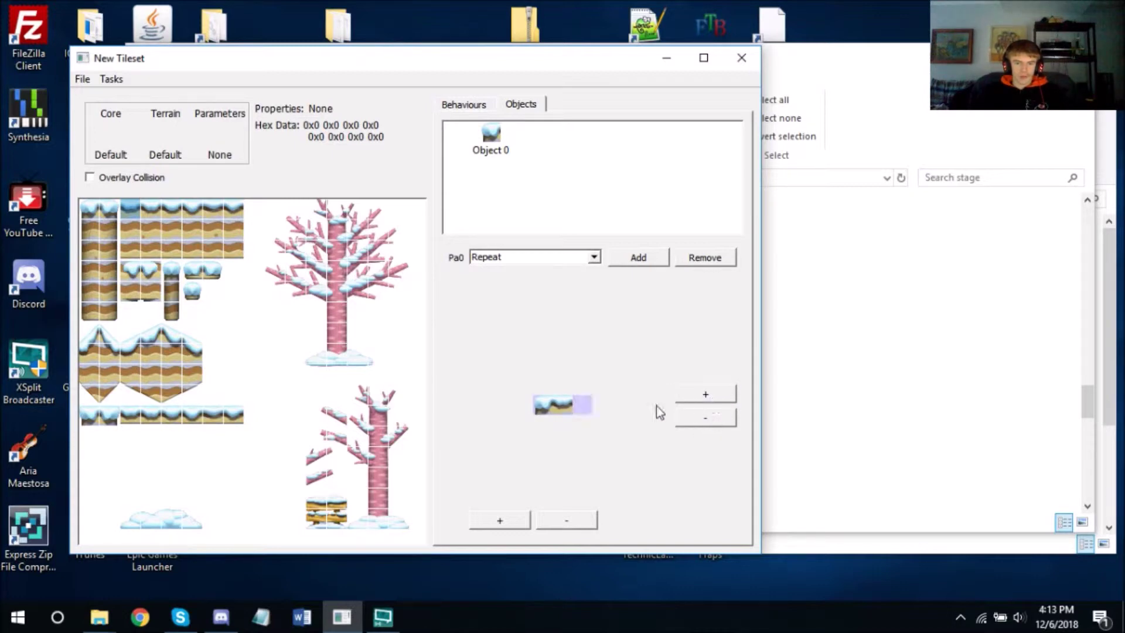
Step: Fill the new column with a snow-topped tile, add a bottom row, and place dirt lower-left
left_click(113, 209)
left_click(583, 407)
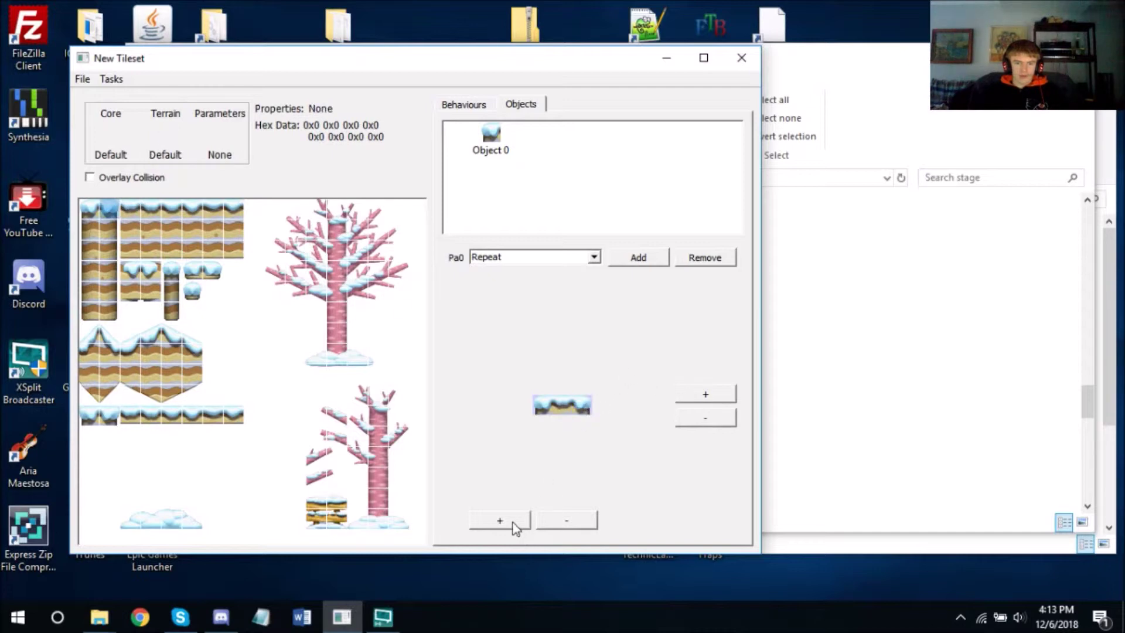
left_click(513, 522)
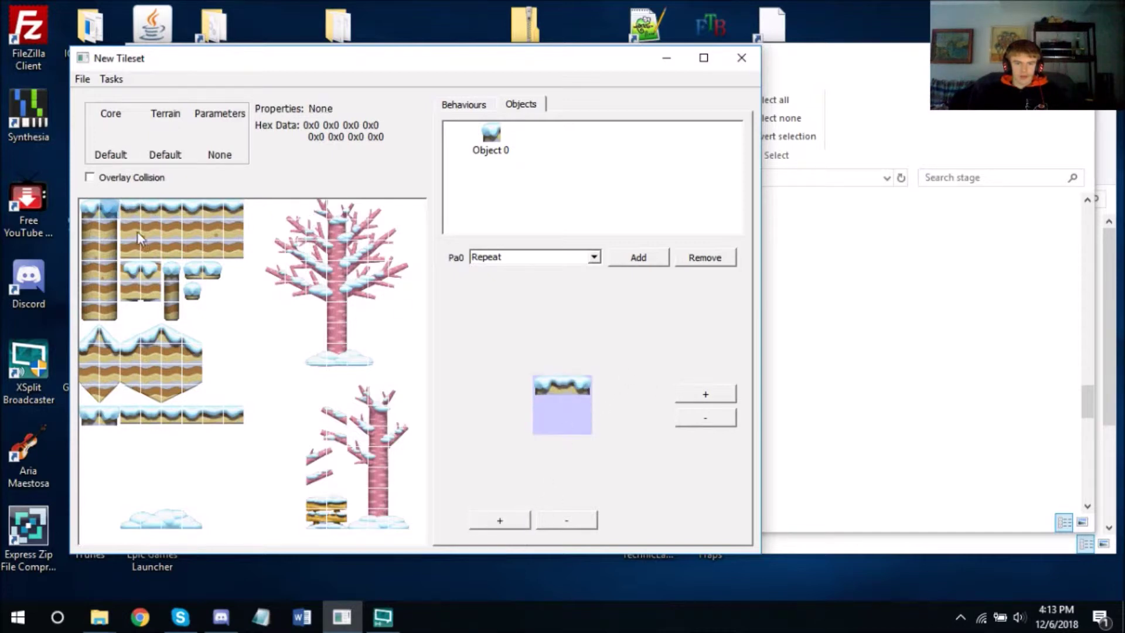
left_click_drag(112, 208, 91, 249)
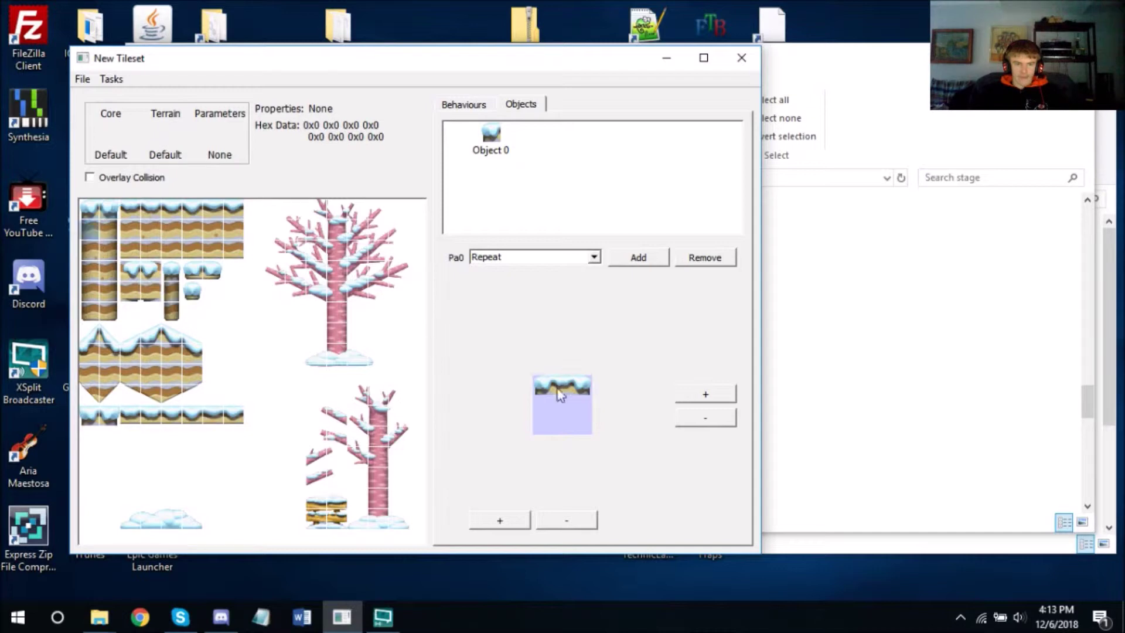
left_click(540, 410)
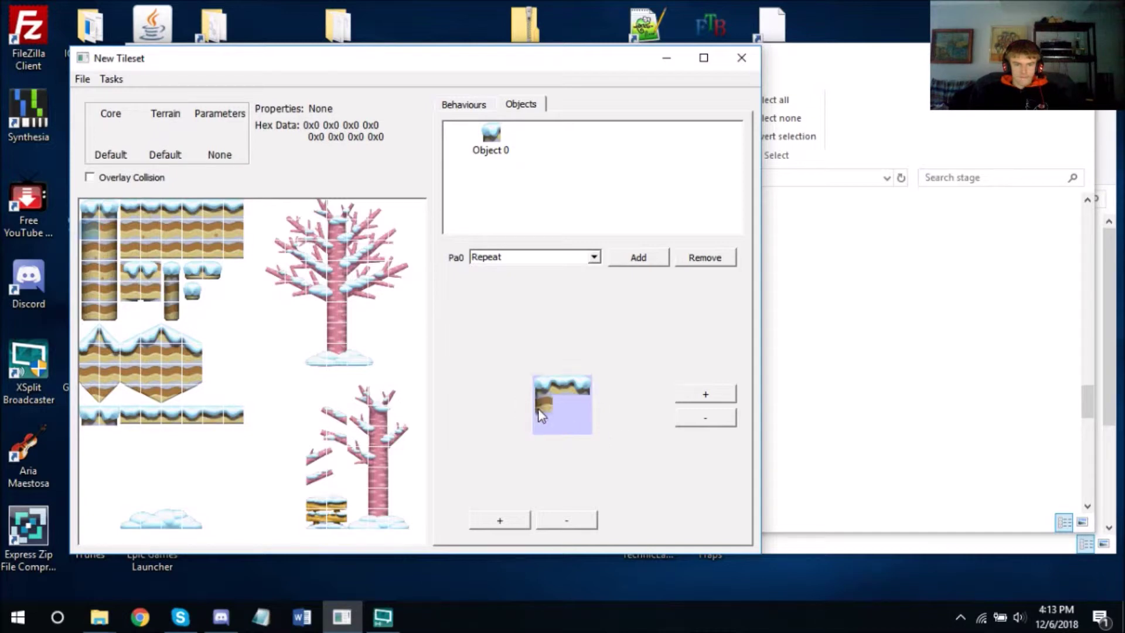
Step: Fill the object's remaining lower-right, right-side and bottom-middle cells with dirt tiles
left_click(107, 235)
left_click(579, 407)
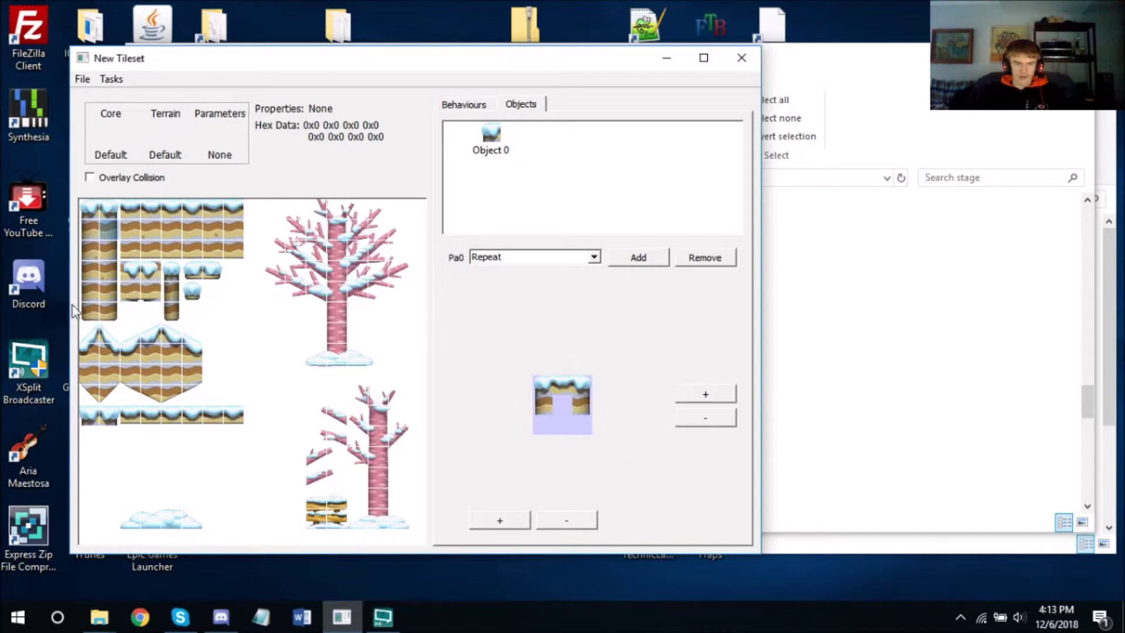
left_click(94, 313)
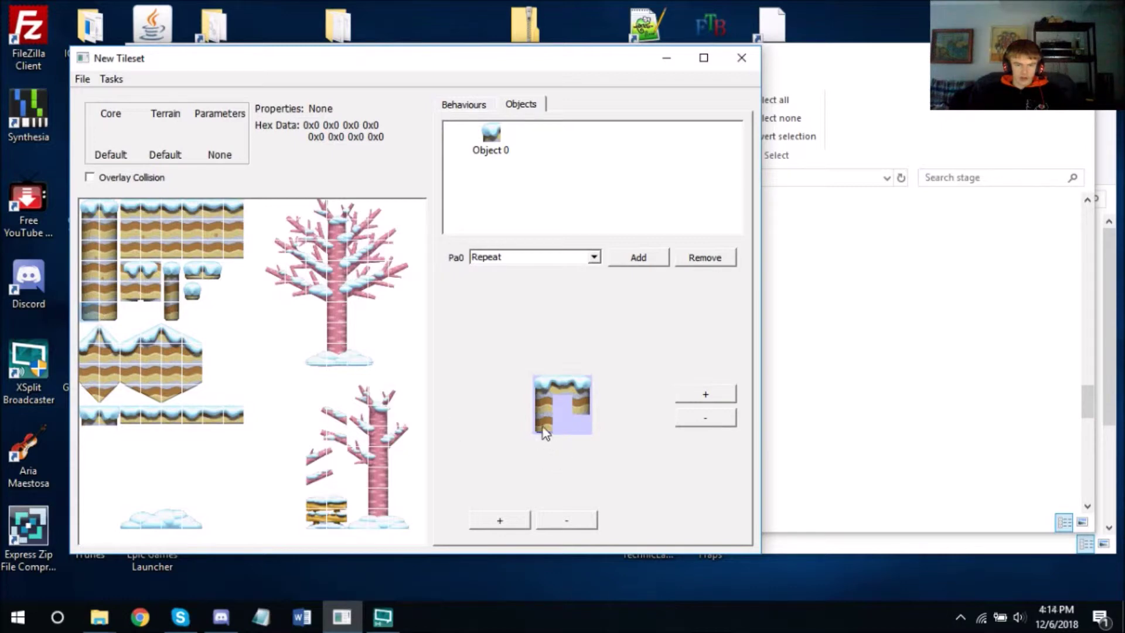
left_click(116, 321)
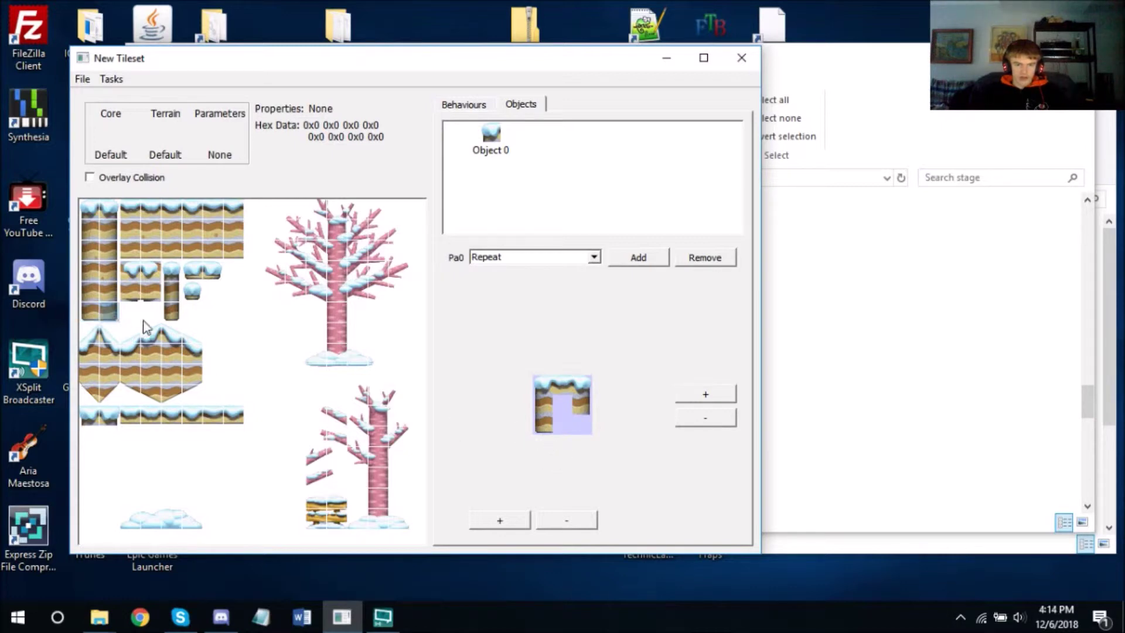
left_click(582, 424)
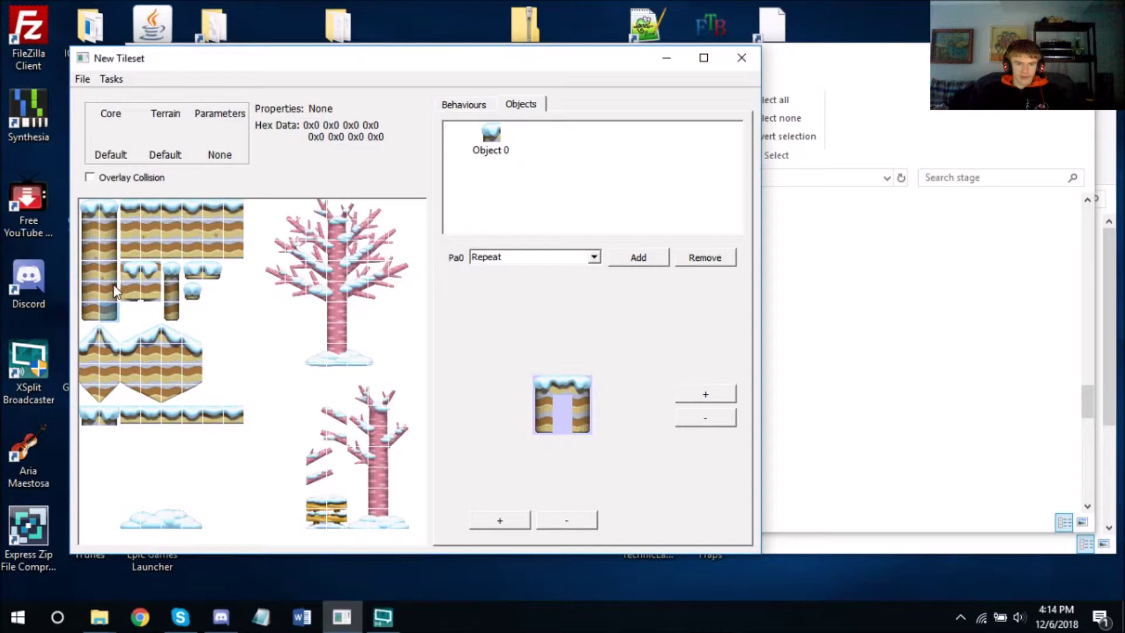
left_click(130, 252)
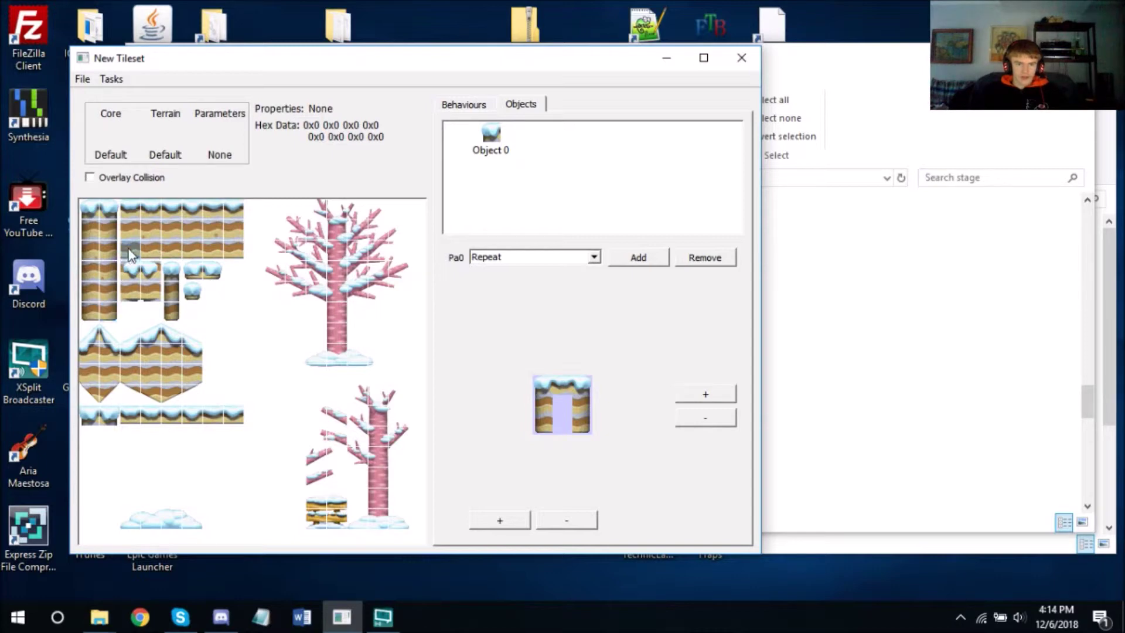
left_click(567, 424)
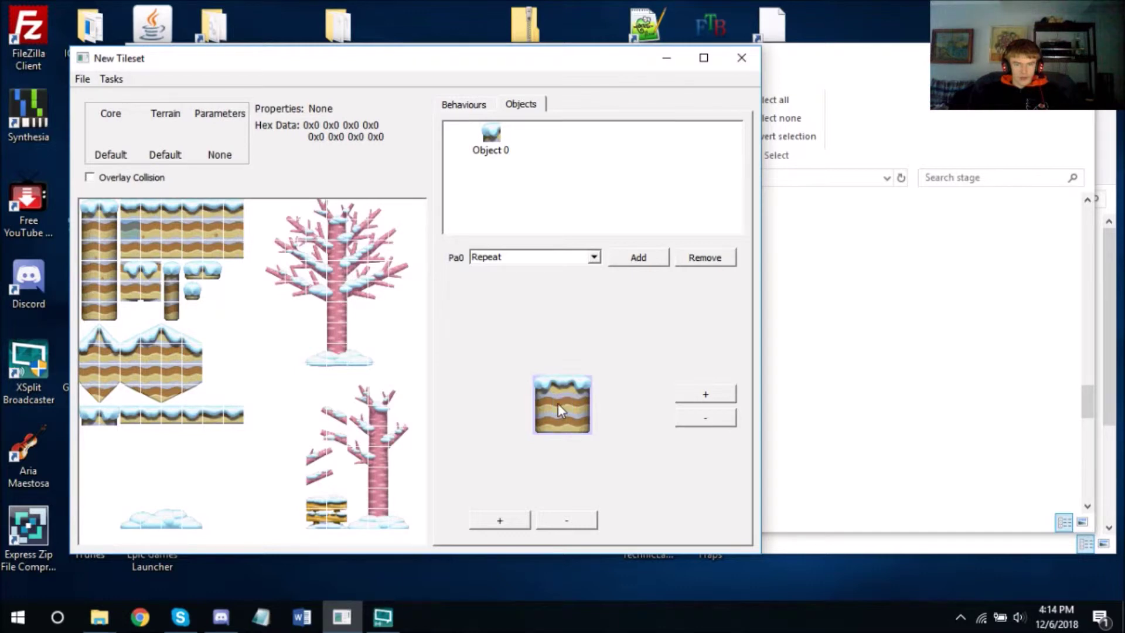
Step: Set Object 0 to Stretch Center and add the one-row snow-topped strip as Object 1
left_click(590, 258)
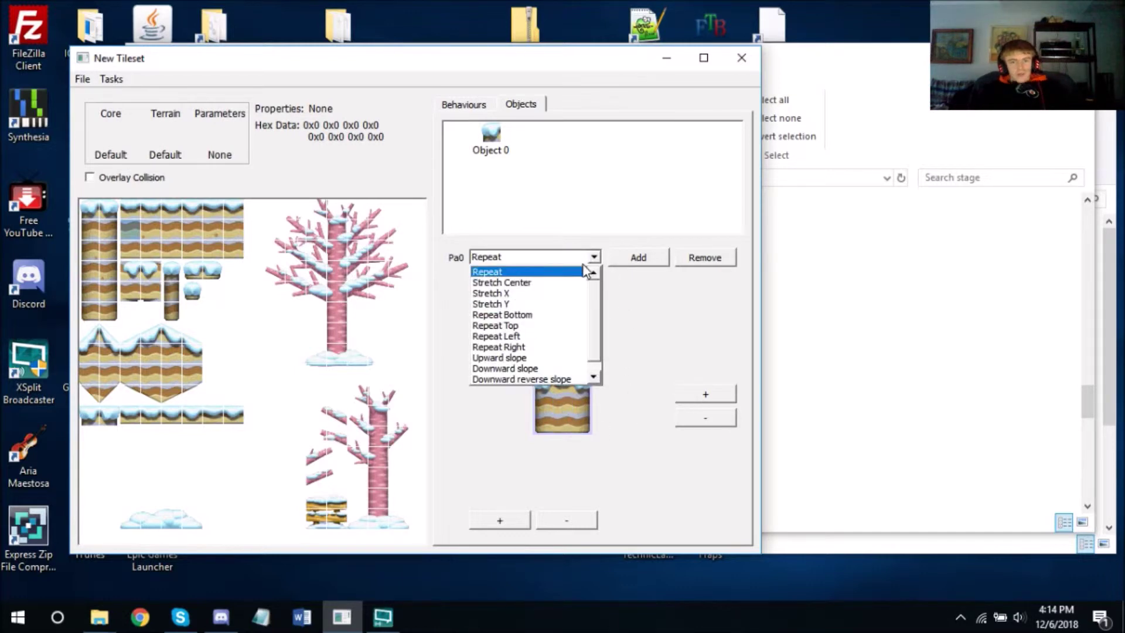
left_click(558, 283)
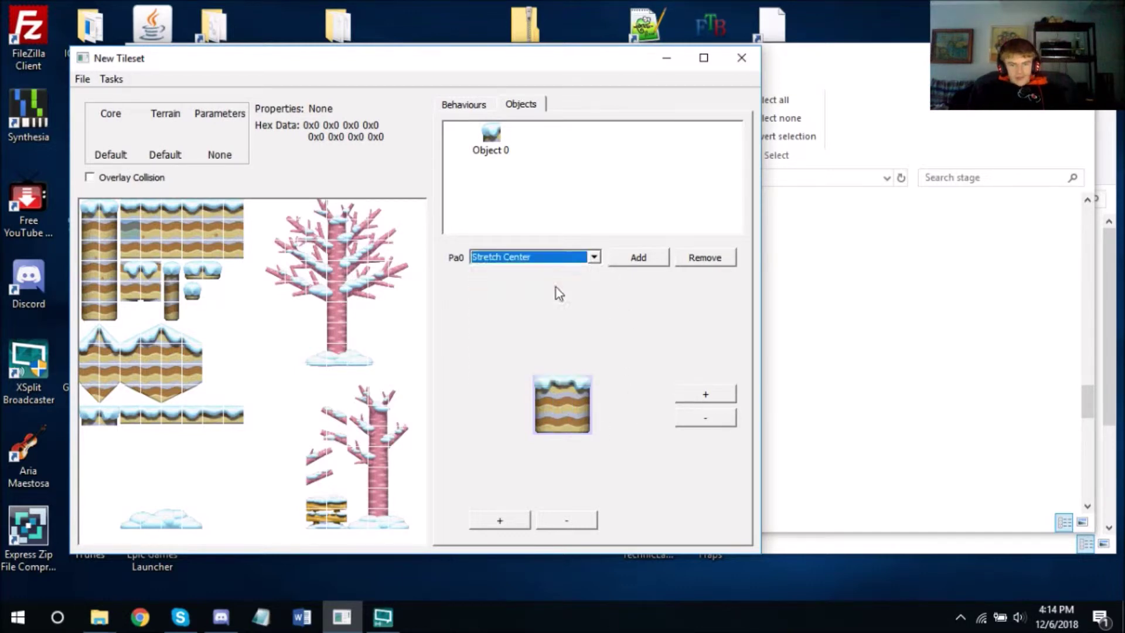
left_click(639, 257)
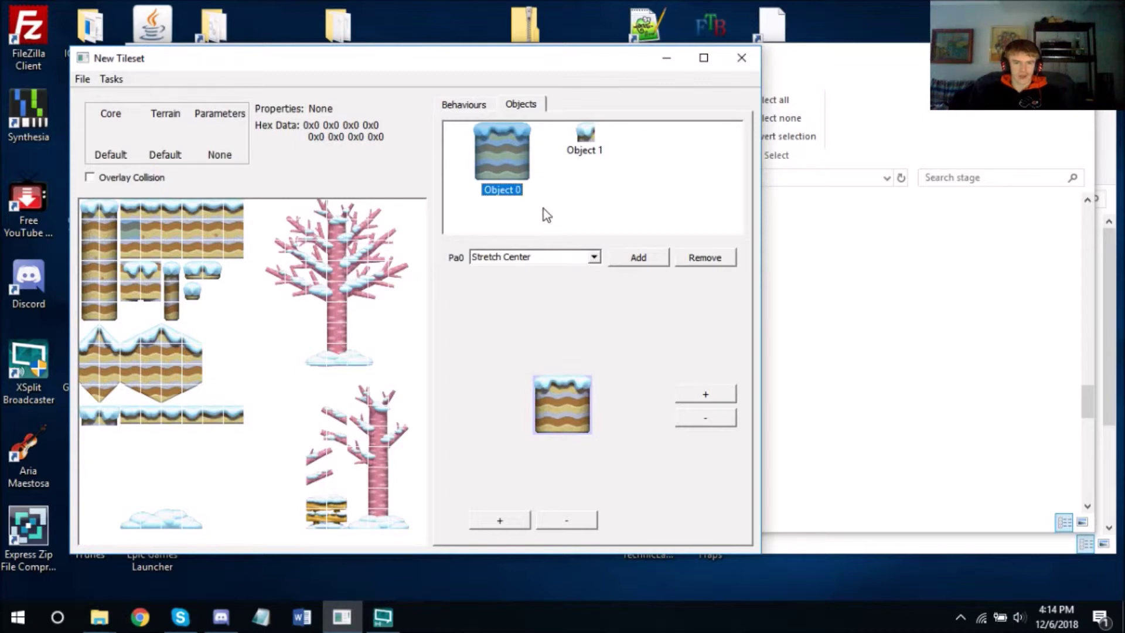
Step: Check the tile behaviour settings, then return to the object list and open the File menu
key("ctrl+Tab")
left_click(521, 104)
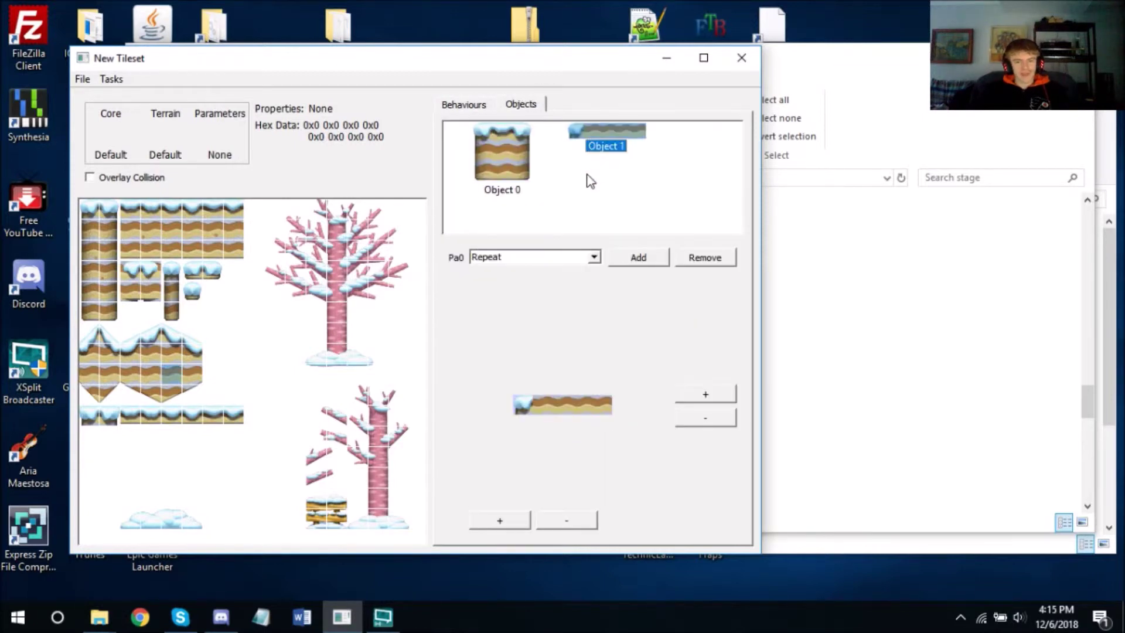
left_click(87, 80)
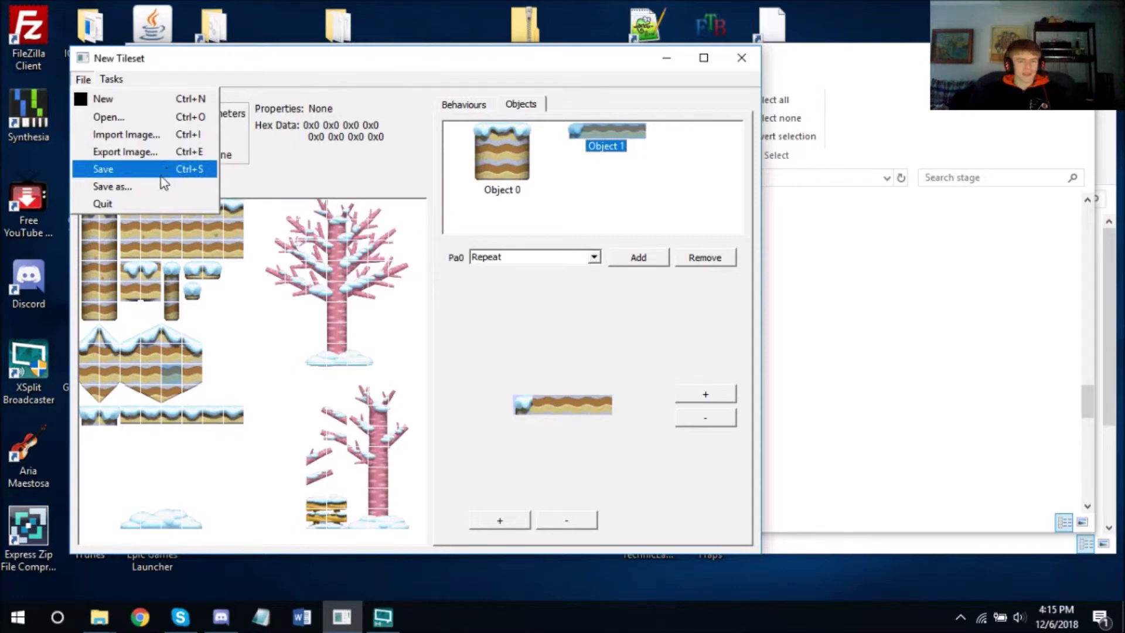
Step: Open the Set Tileset Slot prompt showing Pa0, then bring the tnmp stage folder window forward
left_click(111, 79)
left_click(111, 79)
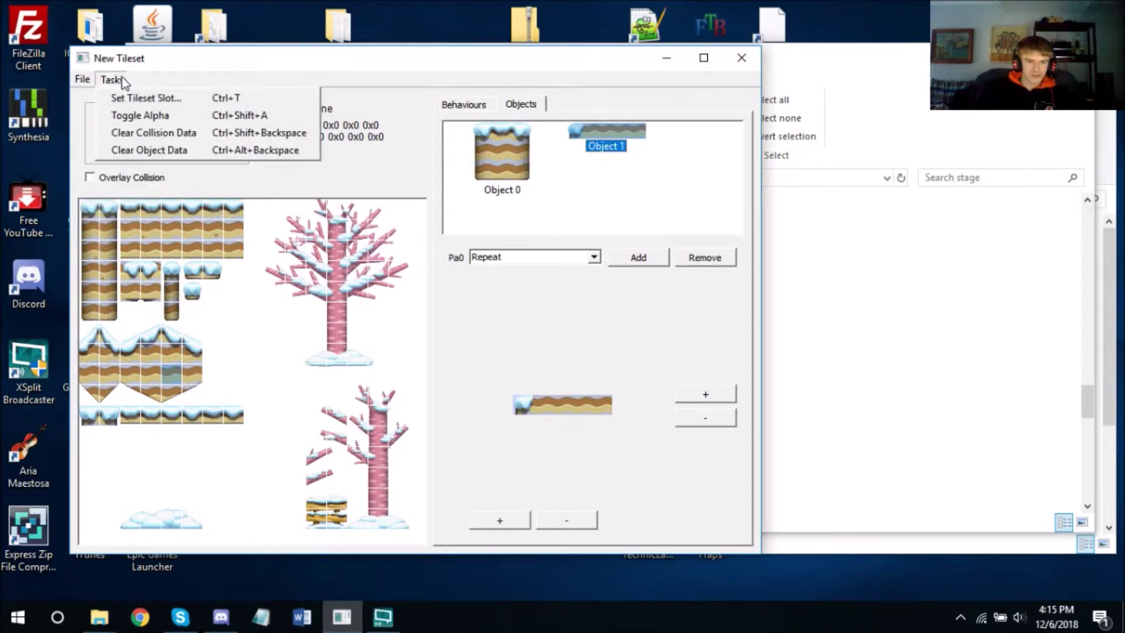
left_click(143, 99)
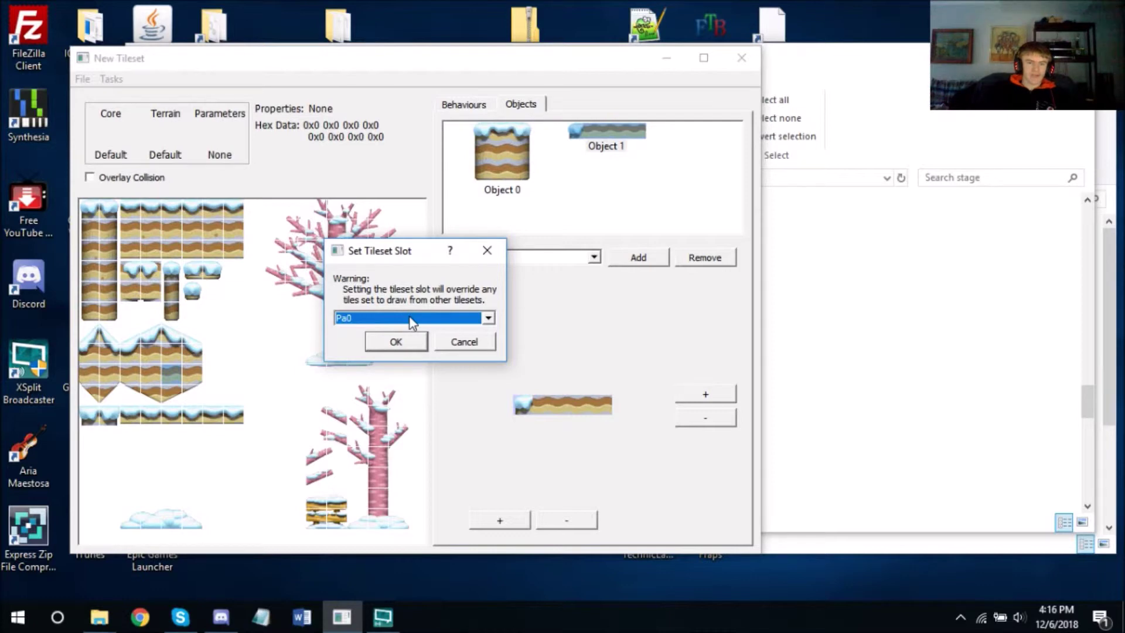
left_click(961, 321)
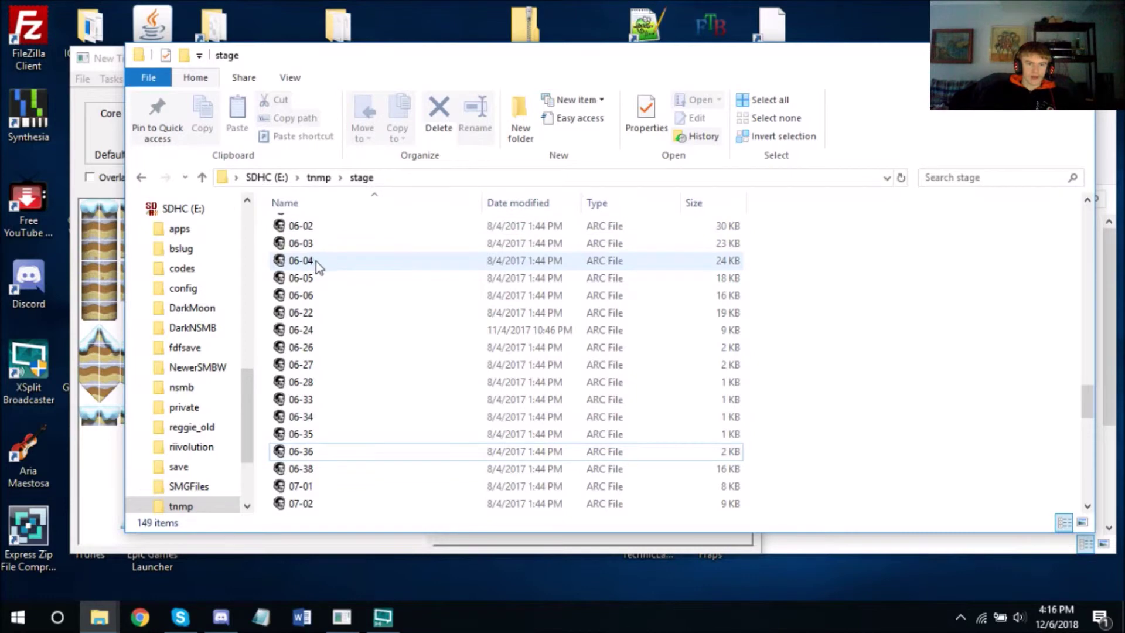
Step: Open level 06-36 in Reggie and browse its Background Suite tileset choices
left_click(297, 456)
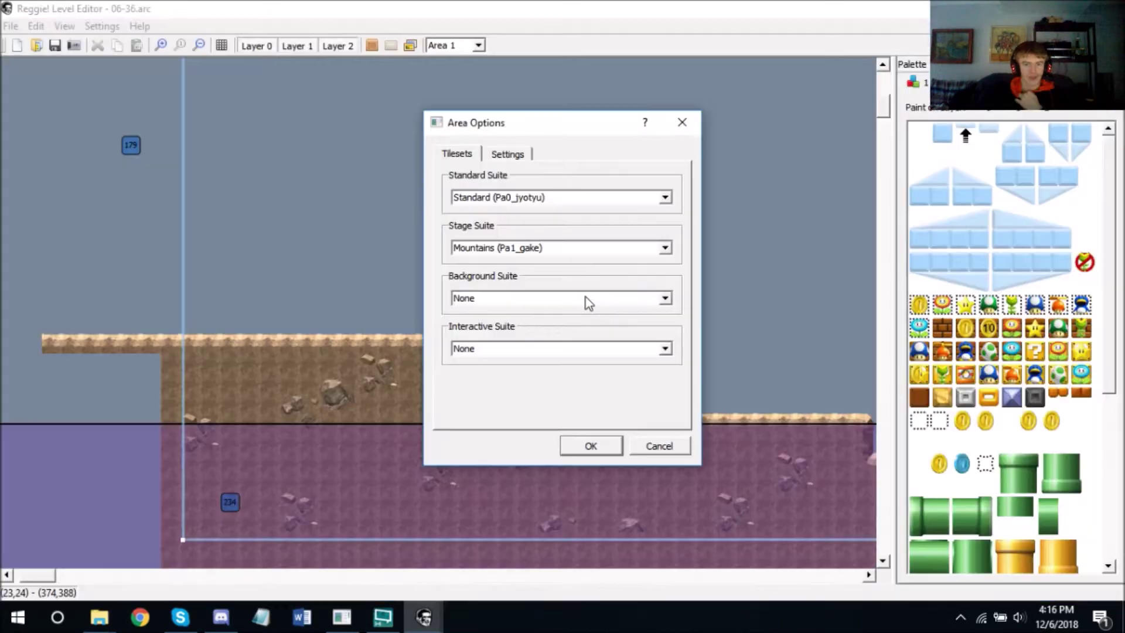
left_click(585, 299)
scroll(540, 394, "down", 3)
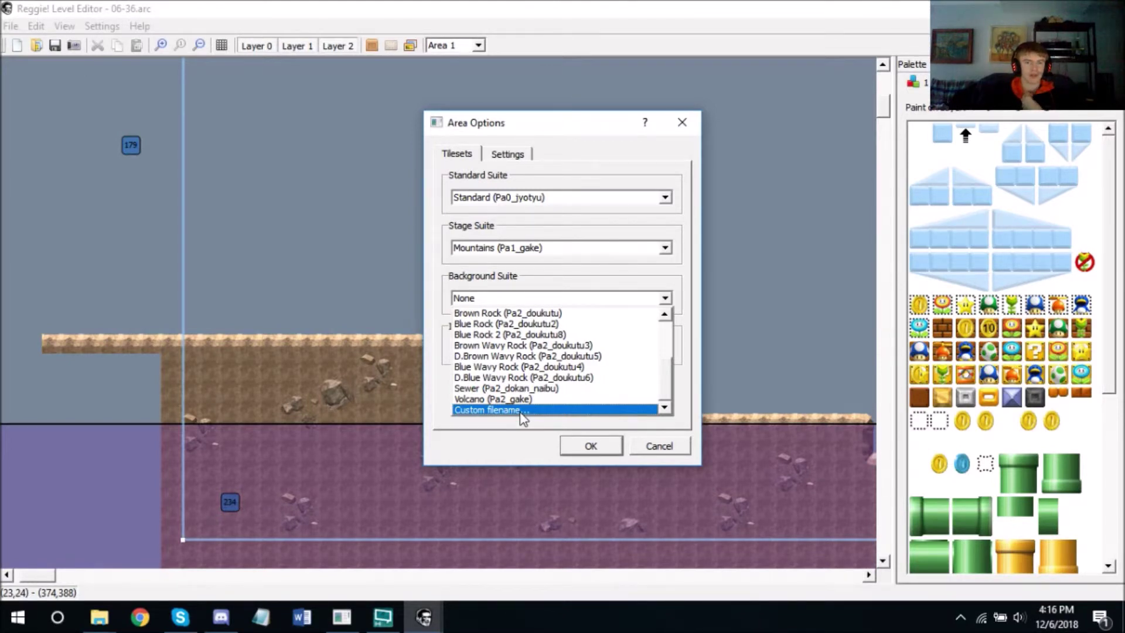
Step: Leave 06-36's Background Suite at None and close Area Options unchanged
left_click(520, 303)
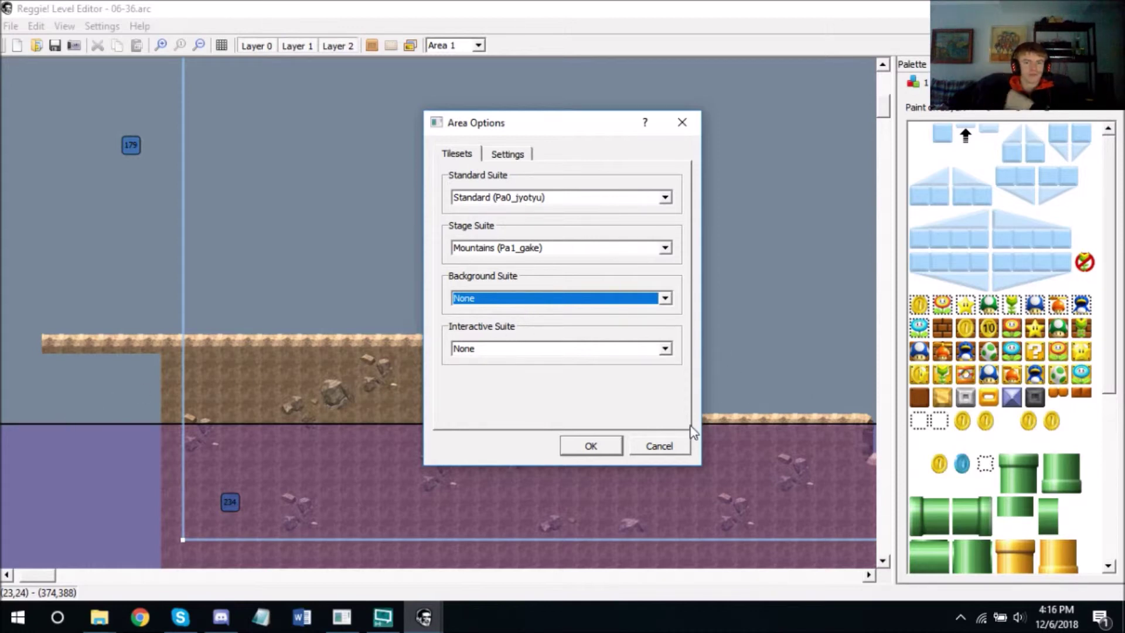
left_click(666, 451)
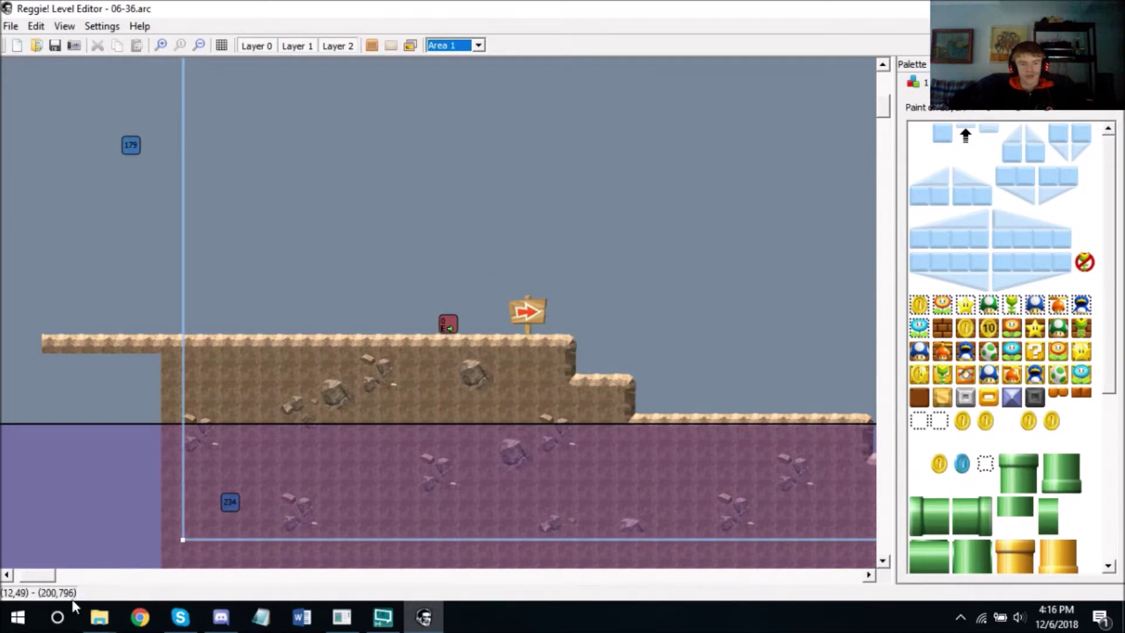
Step: Back in Puzzle, assign the snow tileset to slot Pa2 and confirm
left_click(99, 617)
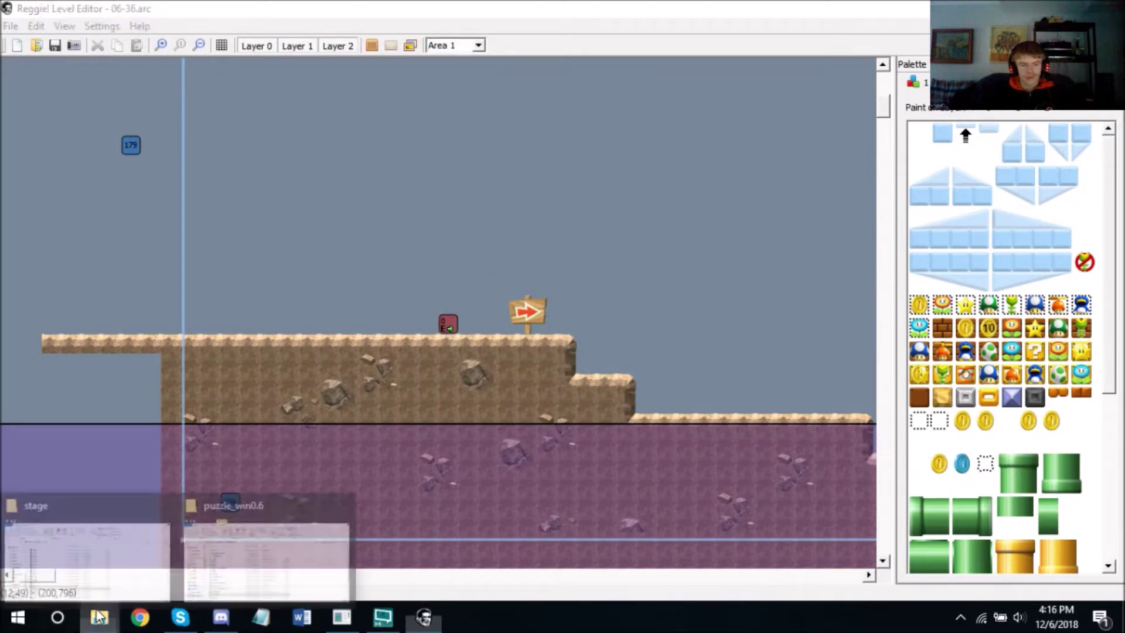
left_click(351, 616)
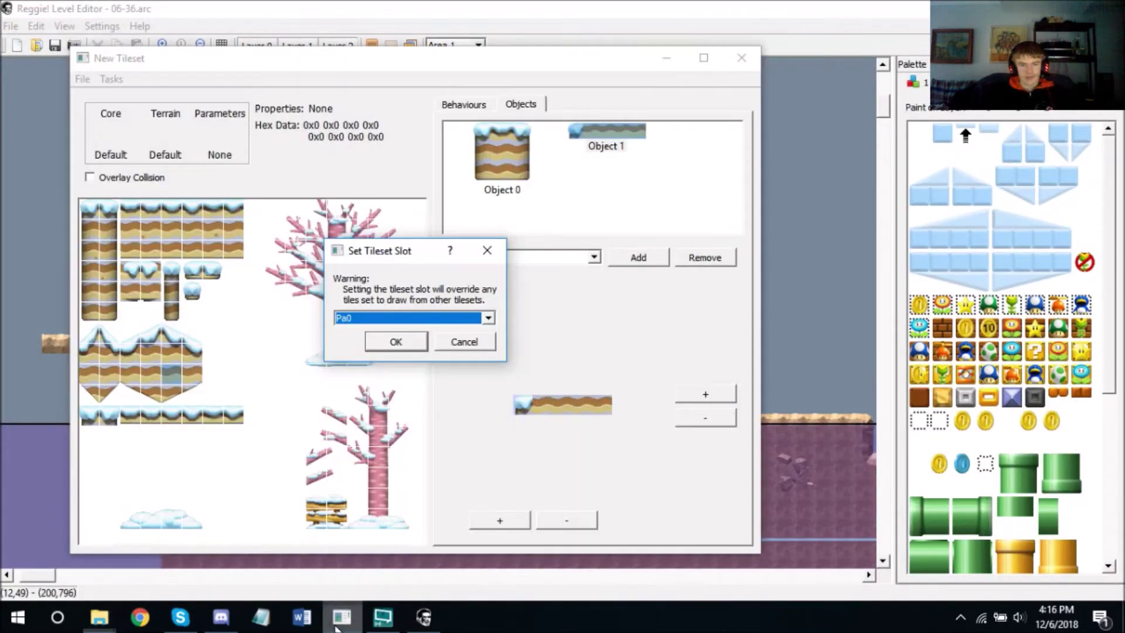
left_click(403, 321)
left_click(385, 343)
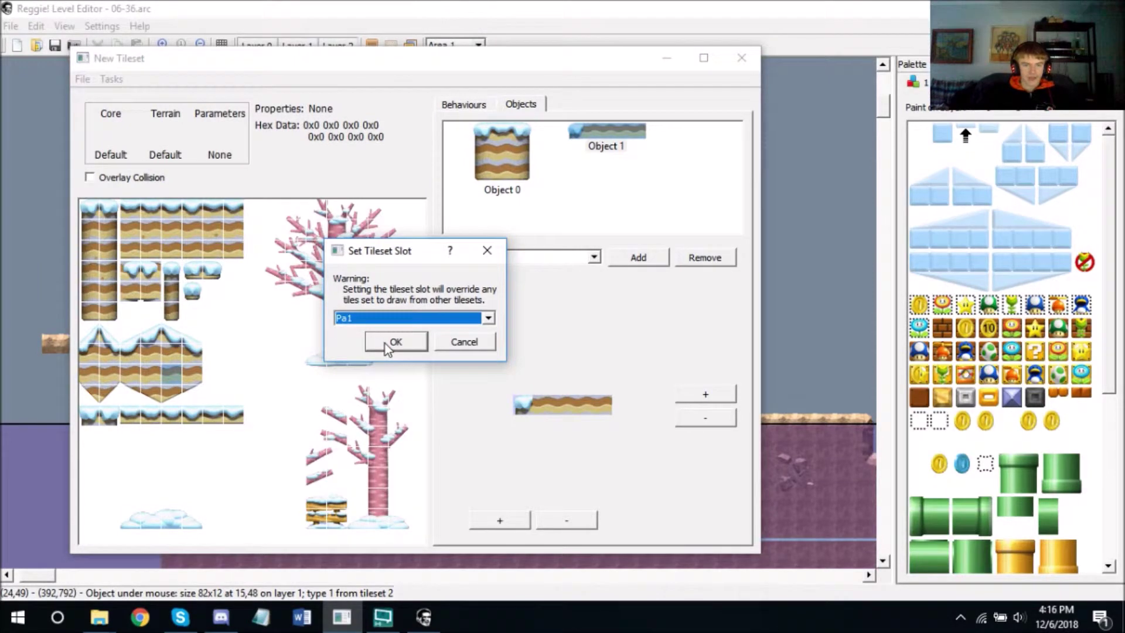
left_click(367, 318)
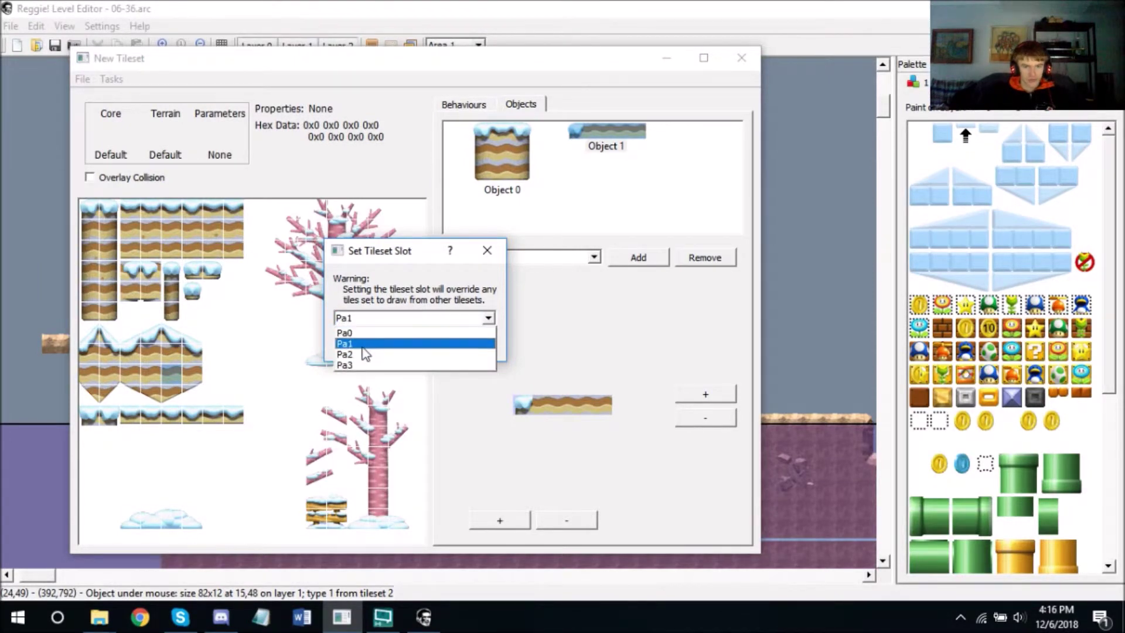
left_click(361, 346)
left_click(386, 322)
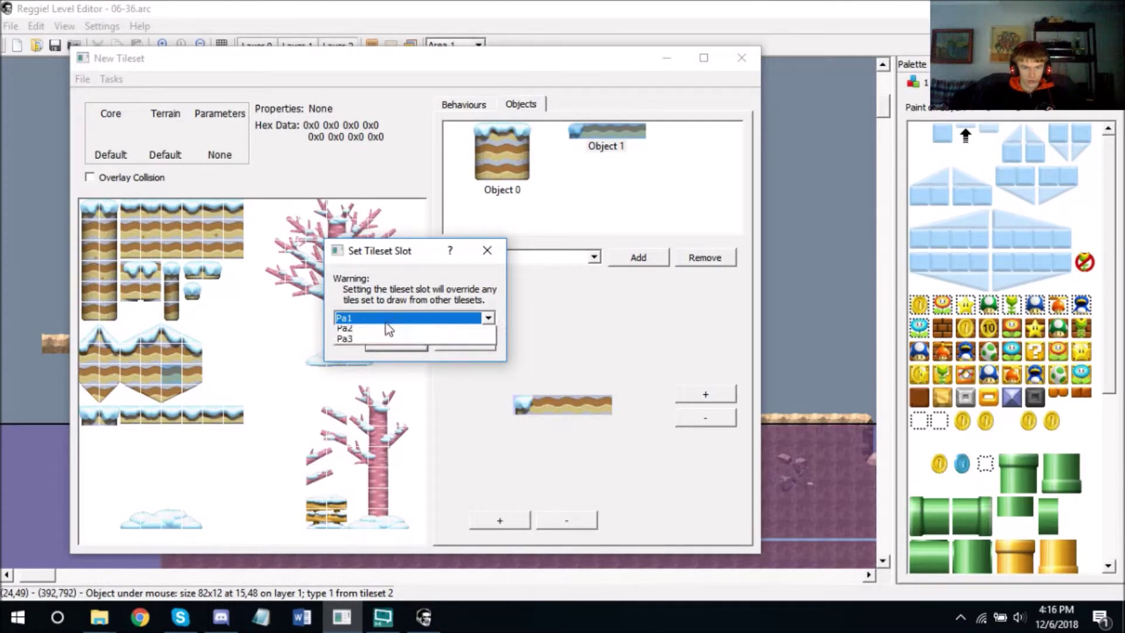
left_click(368, 352)
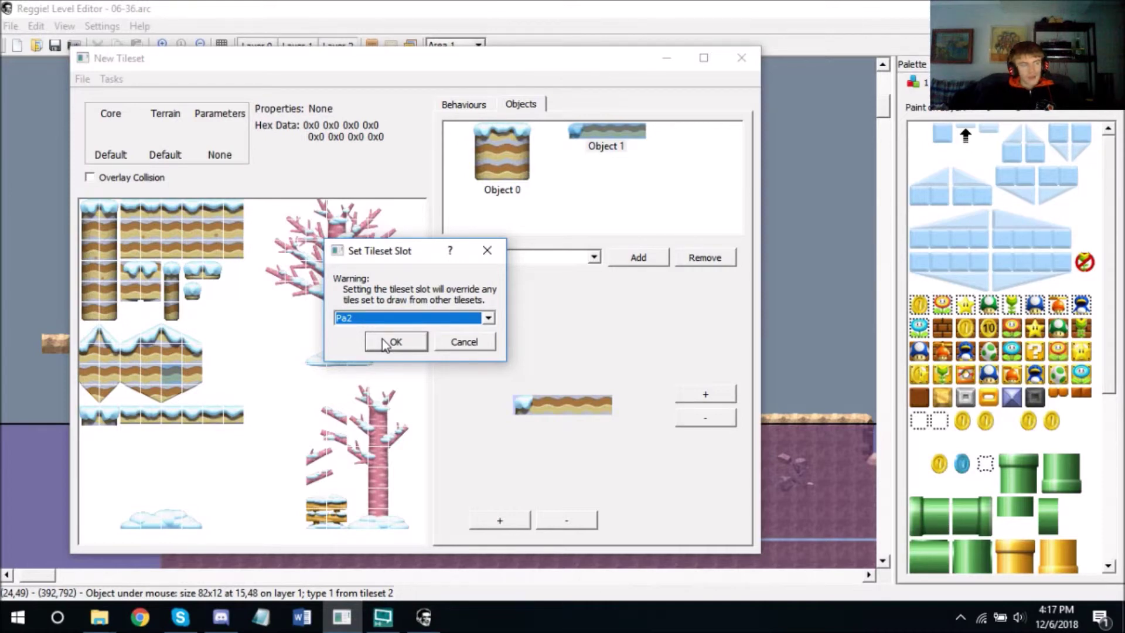
left_click(382, 338)
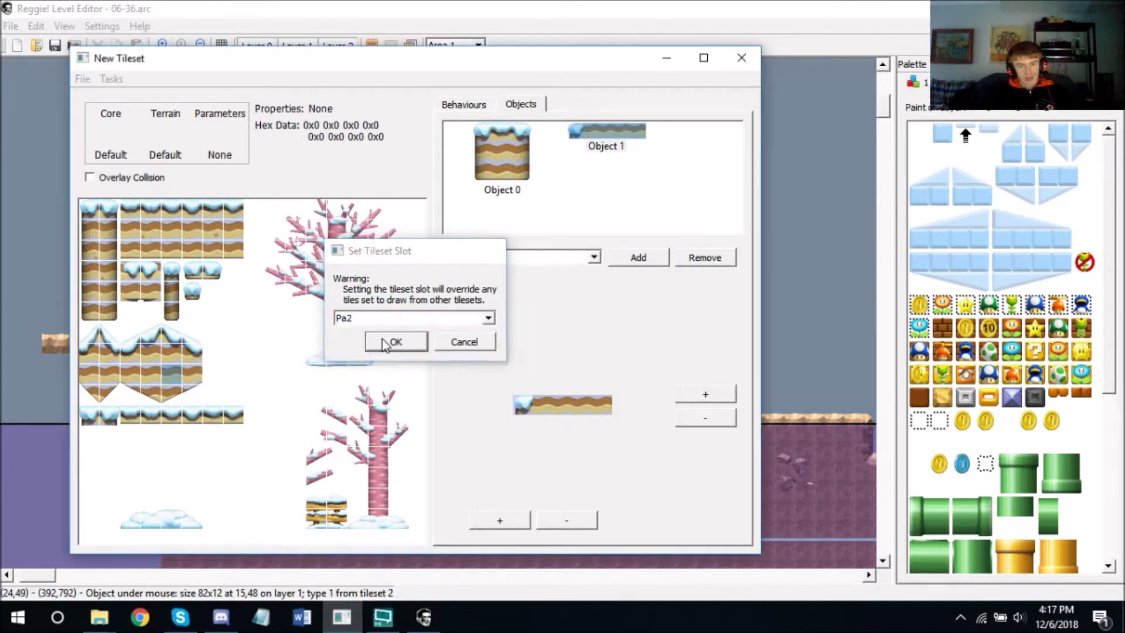
Step: Save the tileset as Pa2_test in SDHC (E:)\tnmp\stage\Texture
left_click(81, 80)
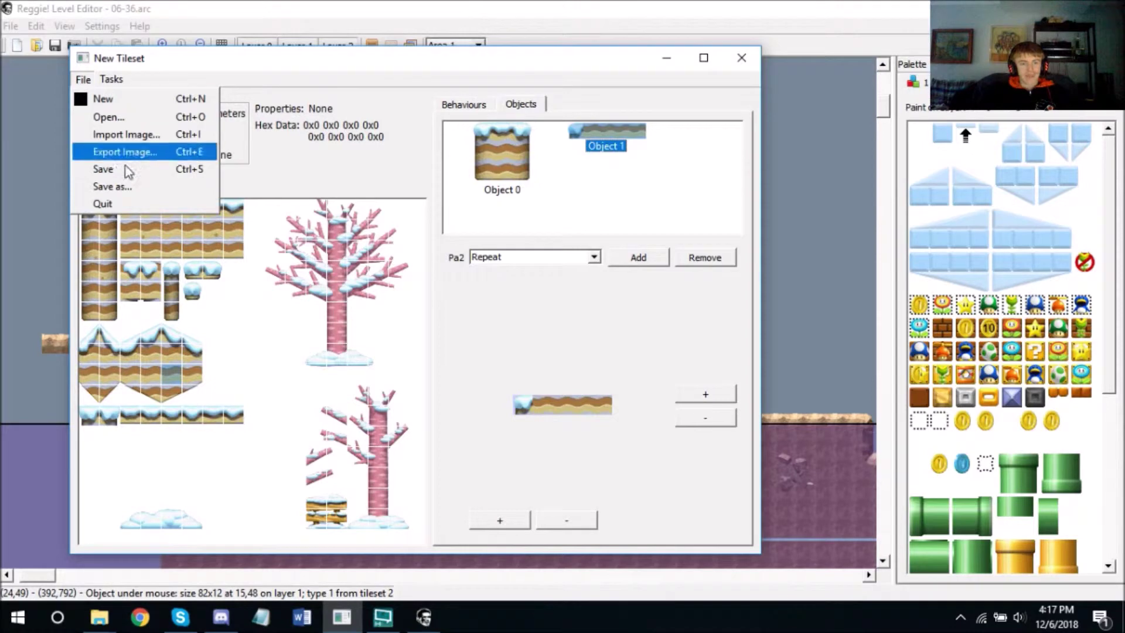
left_click(120, 186)
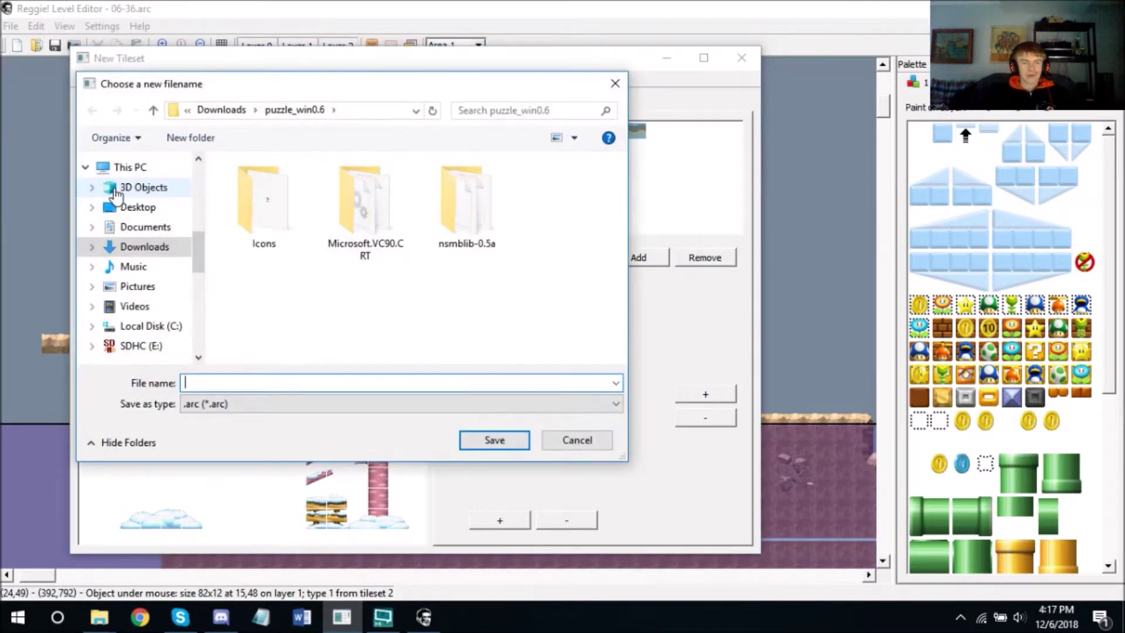
scroll(126, 274, "down", 5)
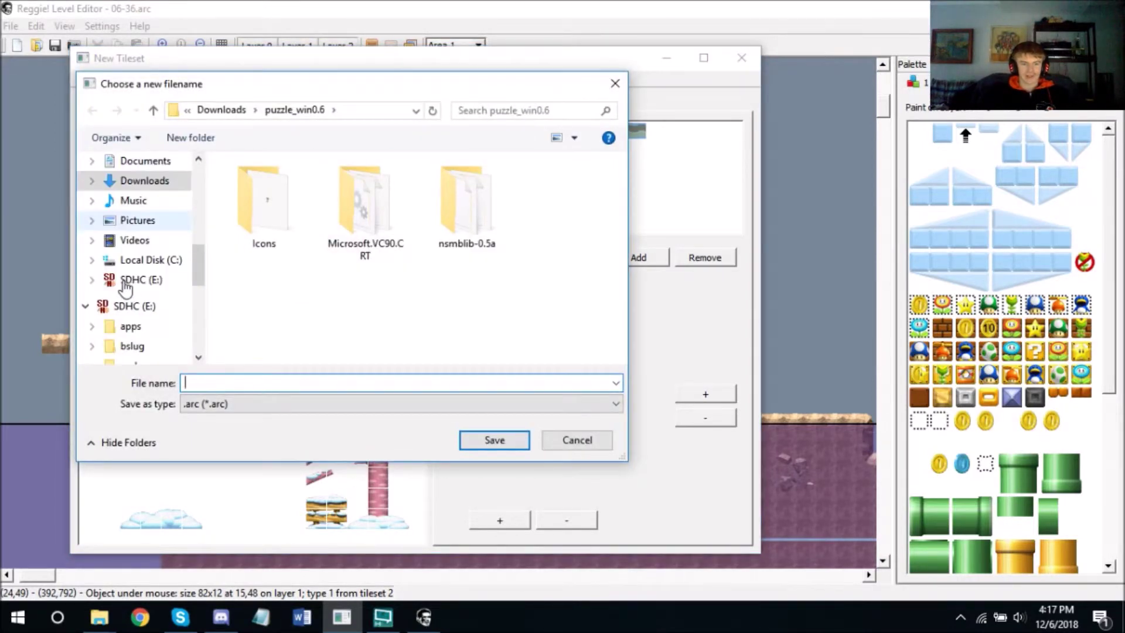
left_click(132, 279)
left_click(267, 382)
type("Pa2_")
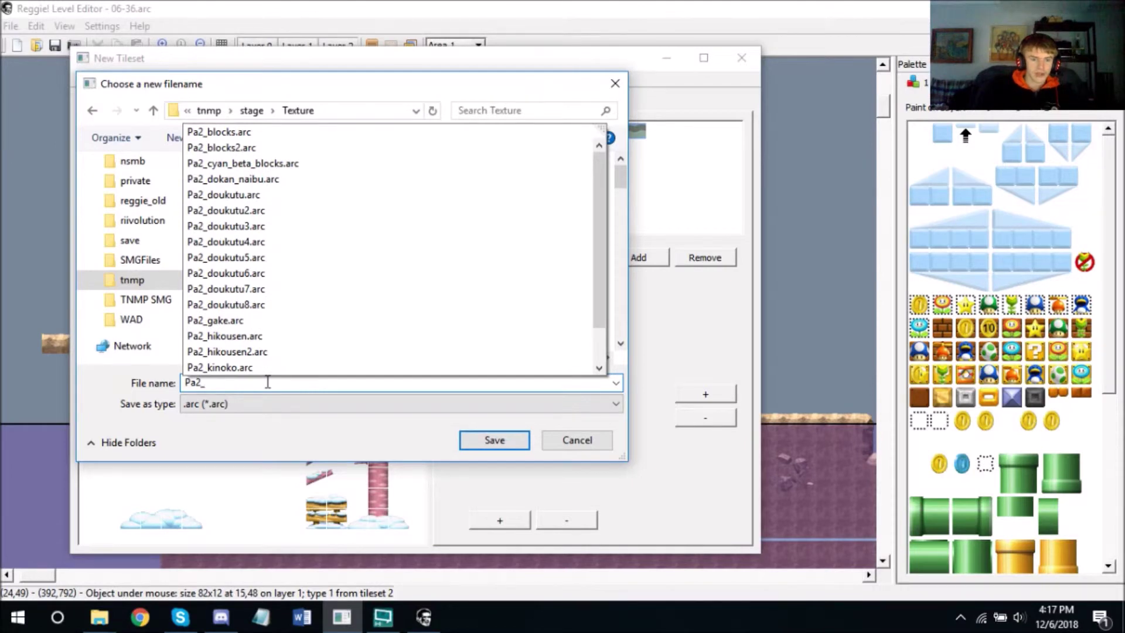
type("test")
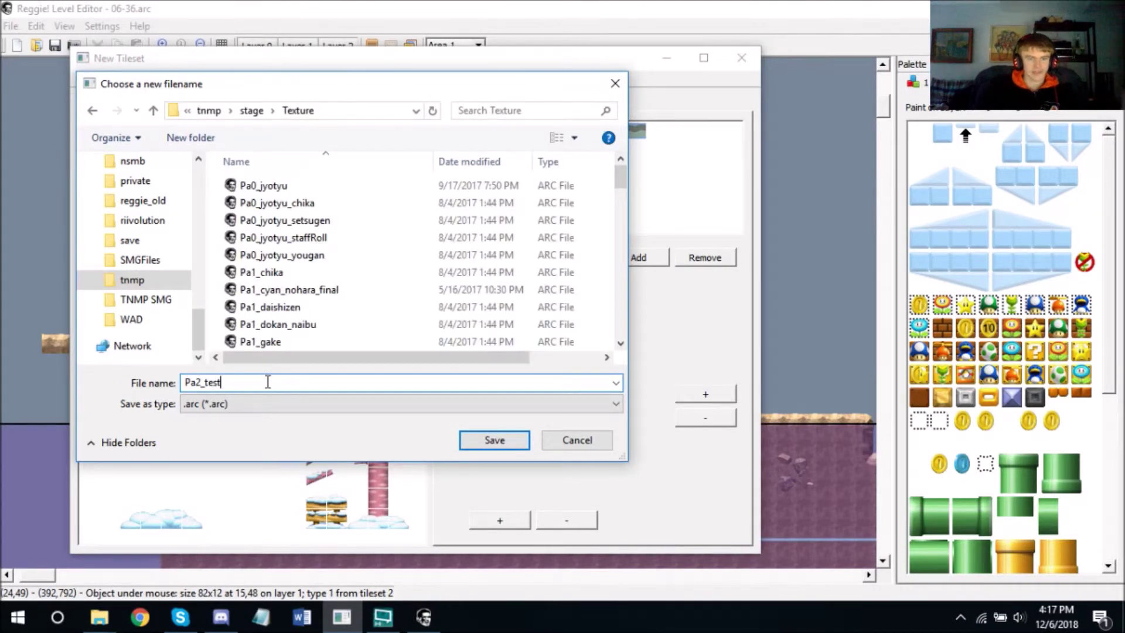
key("Return")
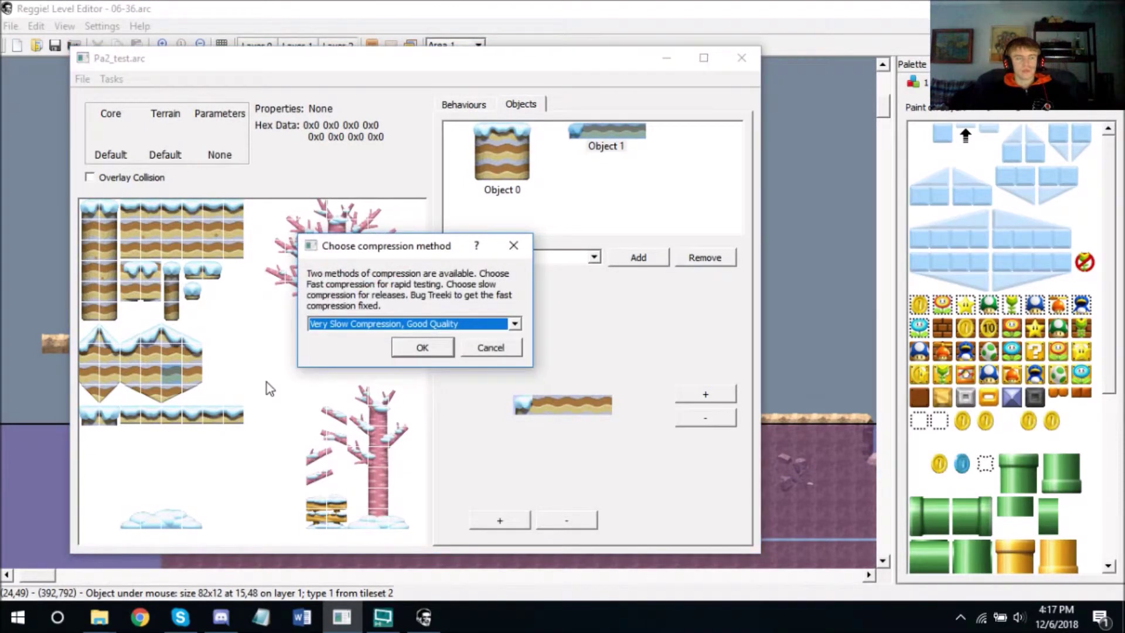
Step: Keep Very Slow Compression, Good Quality and finish saving Pa2_test.arc
left_click(422, 324)
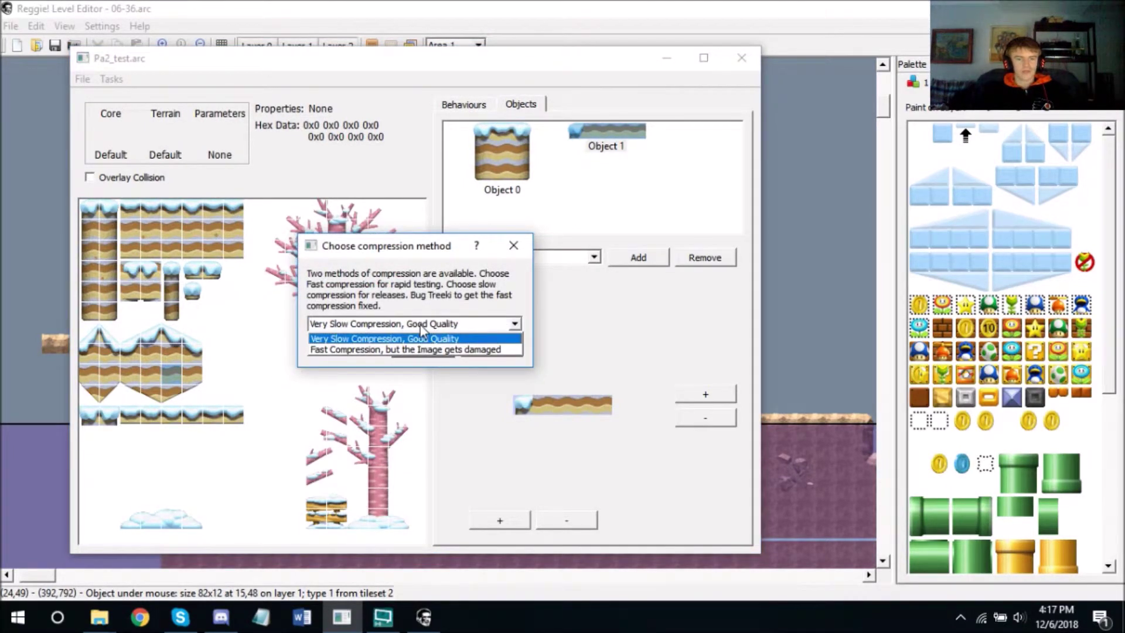
left_click(421, 325)
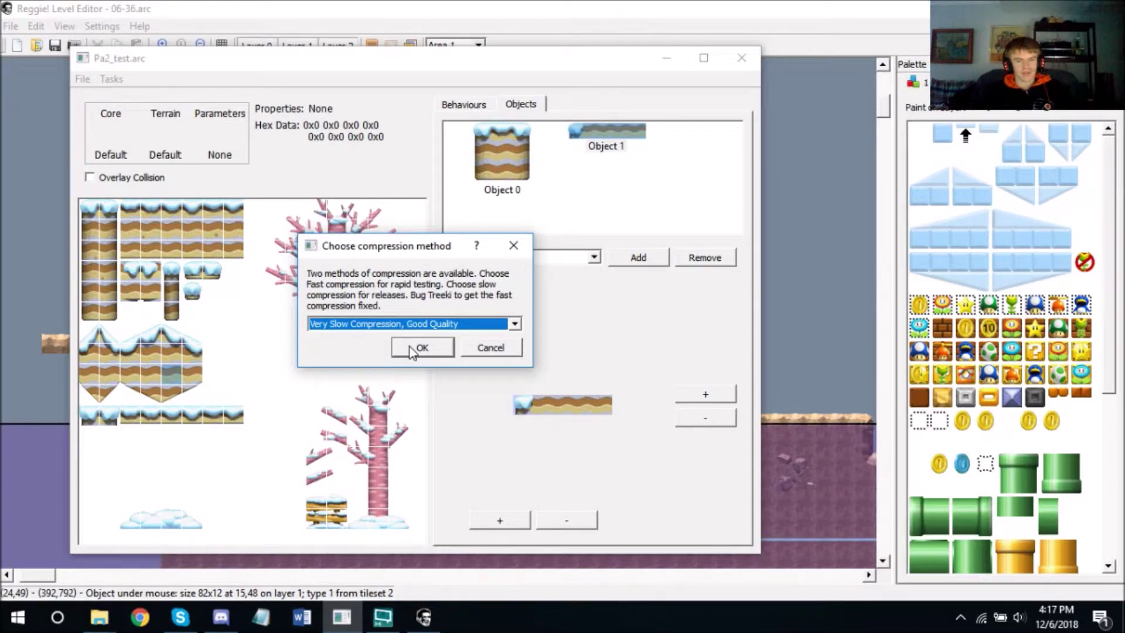
left_click(410, 347)
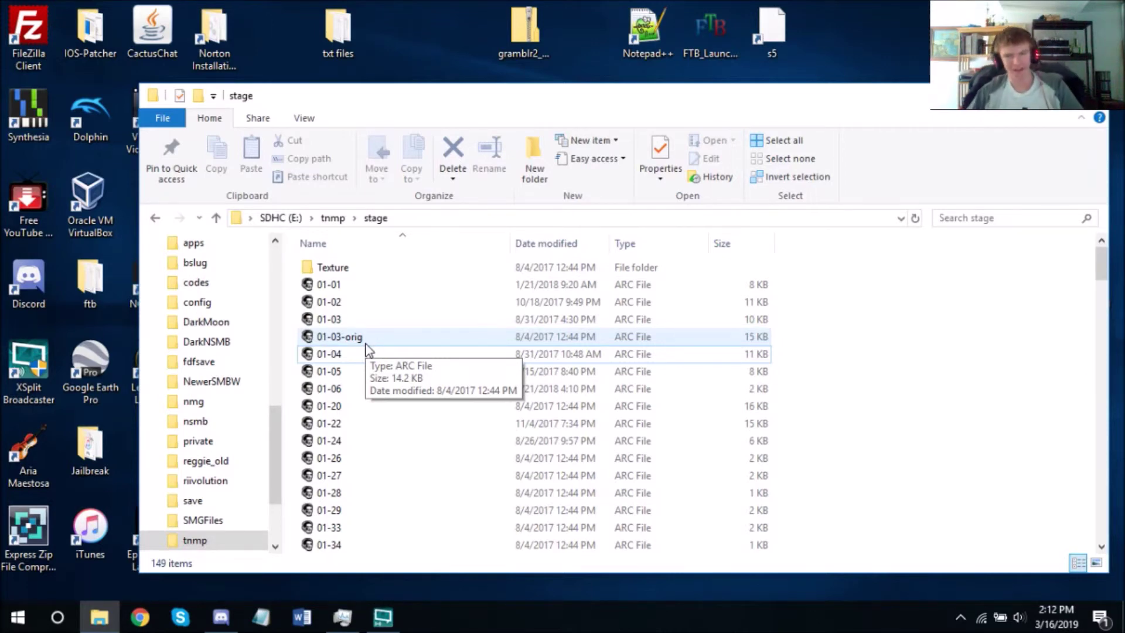
scroll(938, 440, "down", 20)
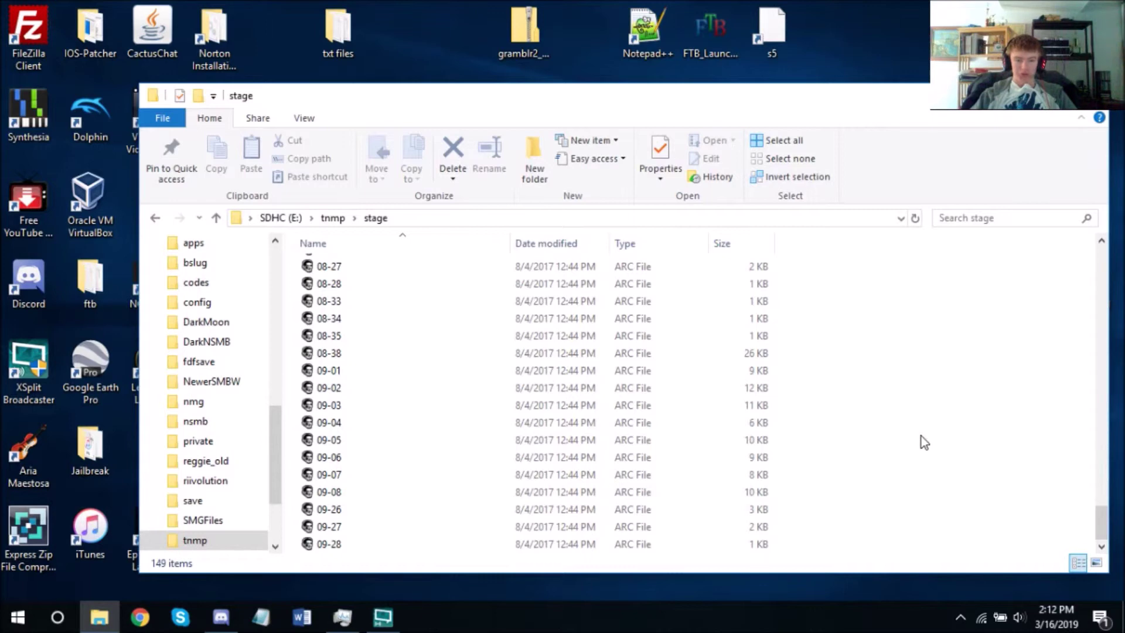
scroll(921, 436, "up", 20)
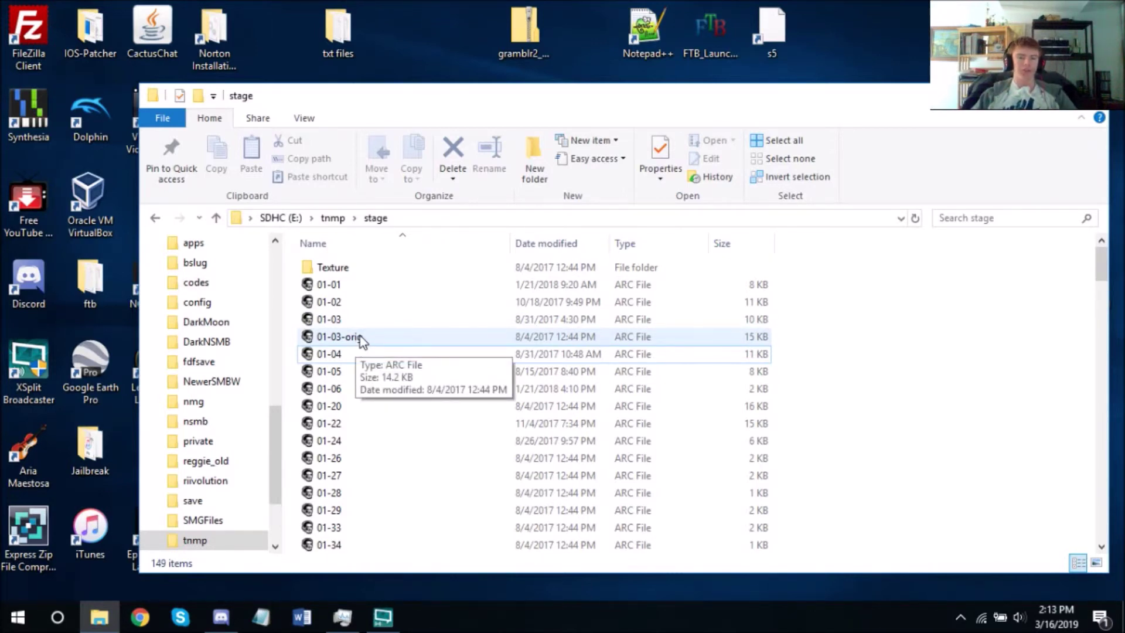
double_click(361, 338)
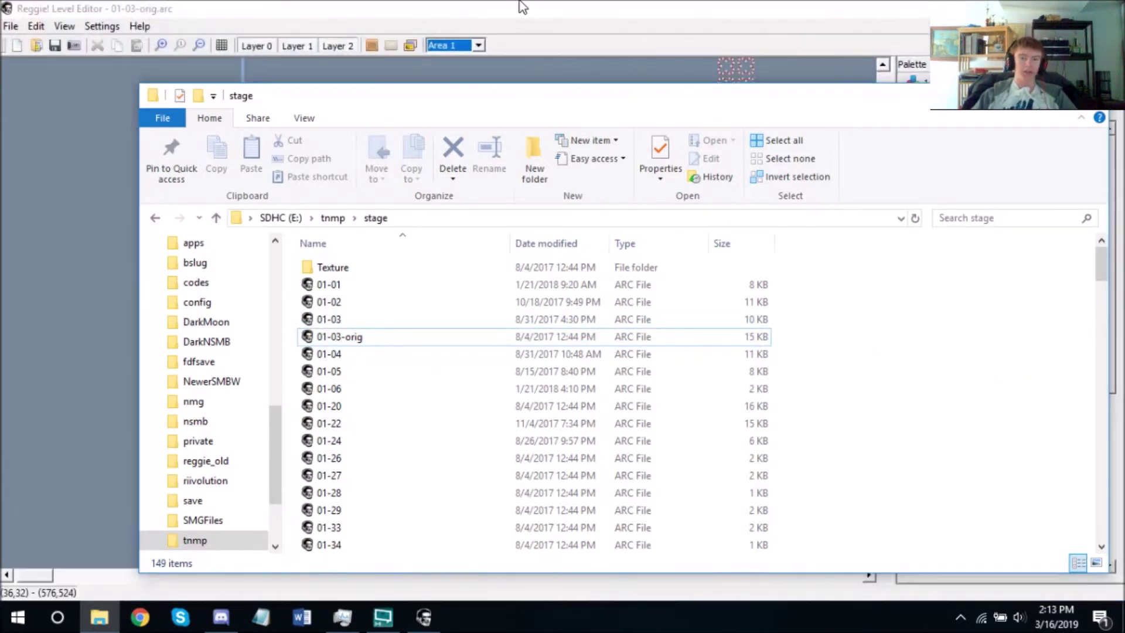
Step: Scroll through 01-03-orig's grassy level and open its Area Options tileset settings
scroll(607, 378, "down", 3)
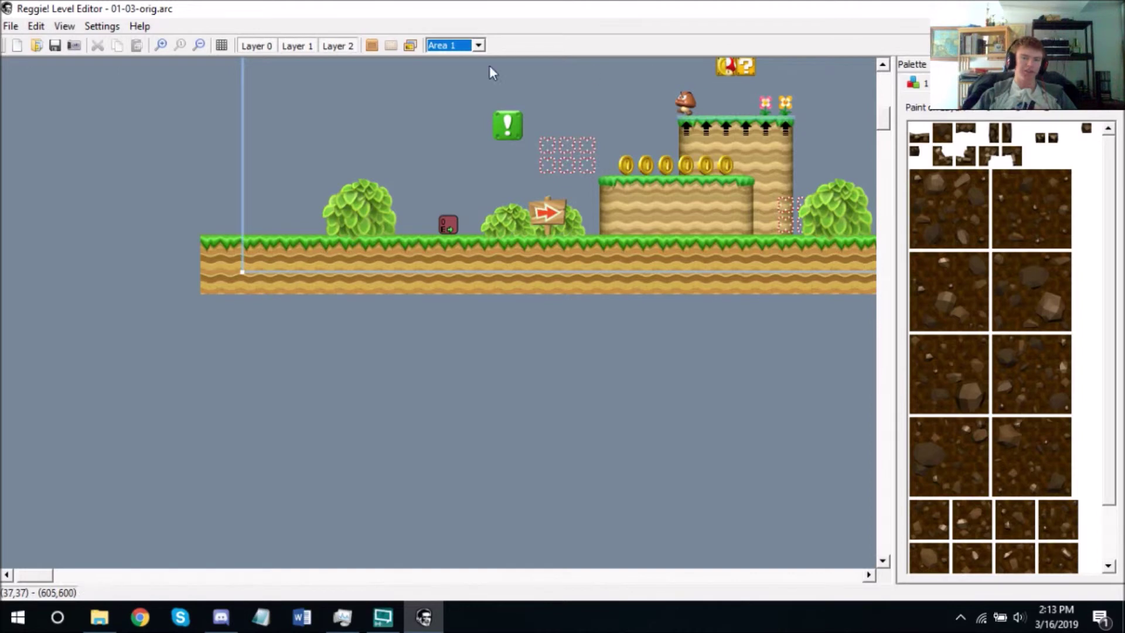
left_click(372, 46)
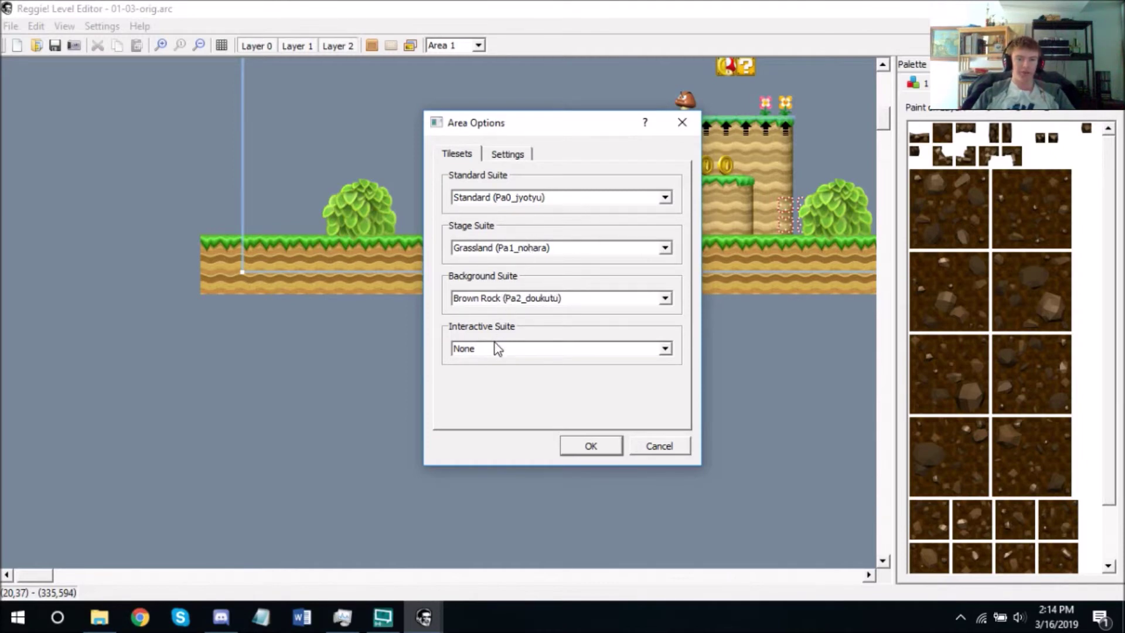
Step: Set Area 1's Background Suite to the custom filename Pa2_test, replacing Pa2_doukutu, and apply
left_click(519, 299)
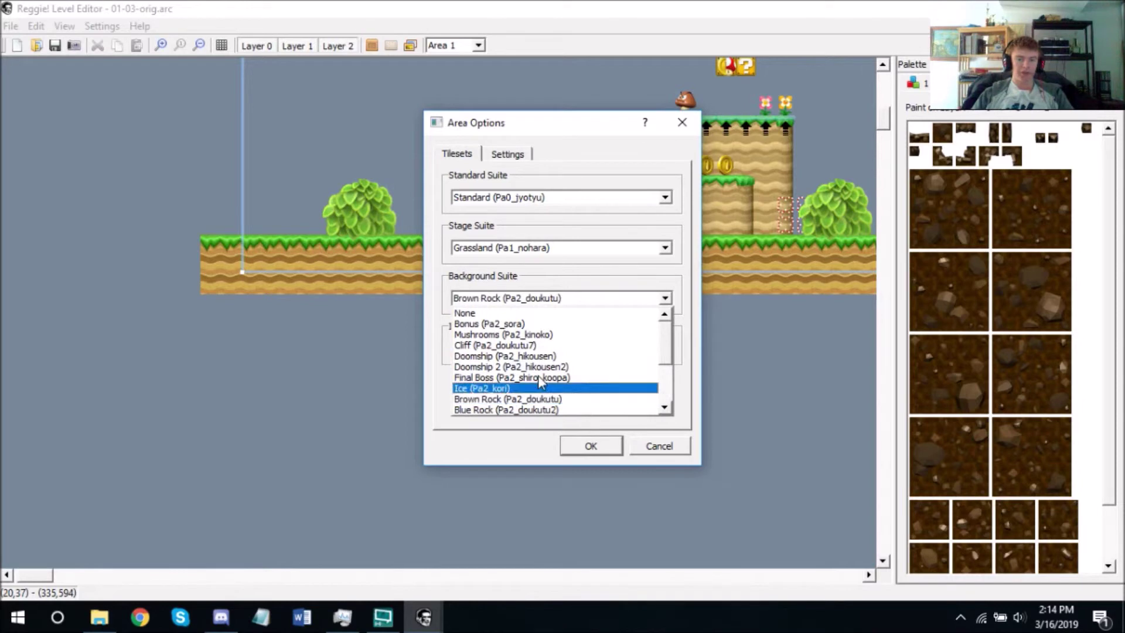
scroll(538, 375, "down", 3)
left_click(527, 410)
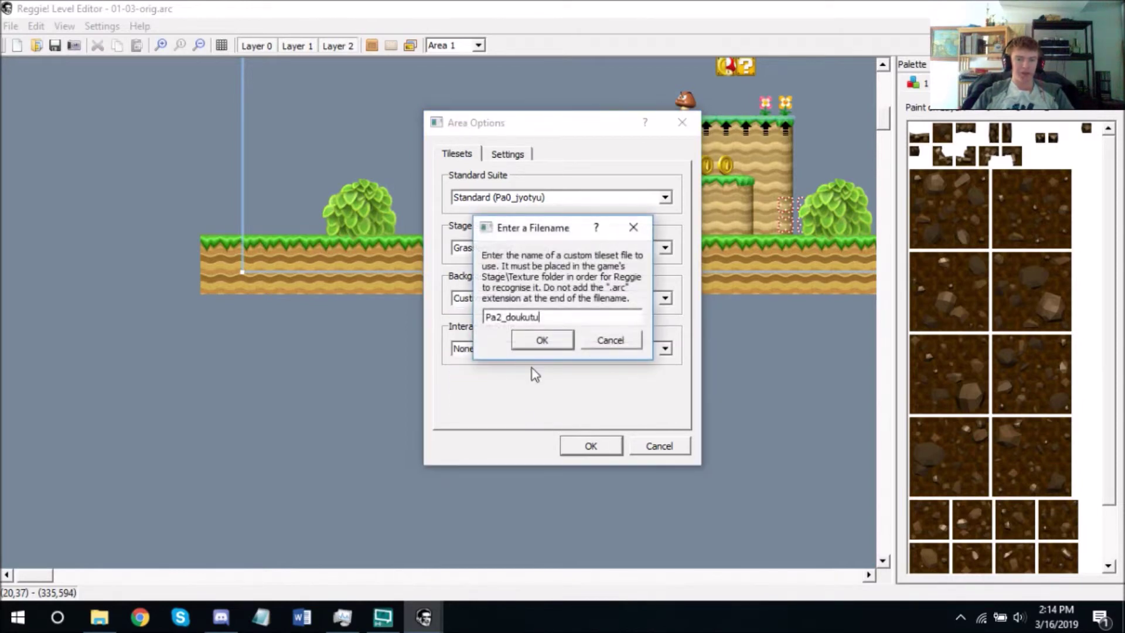
left_click_drag(539, 317, 506, 328)
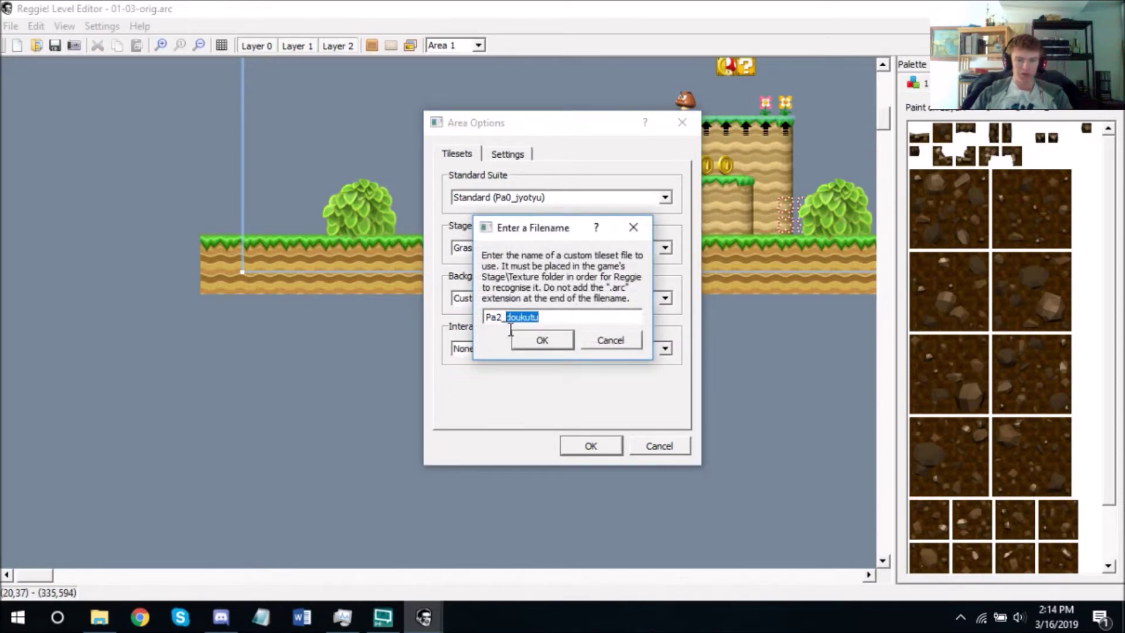
type("test")
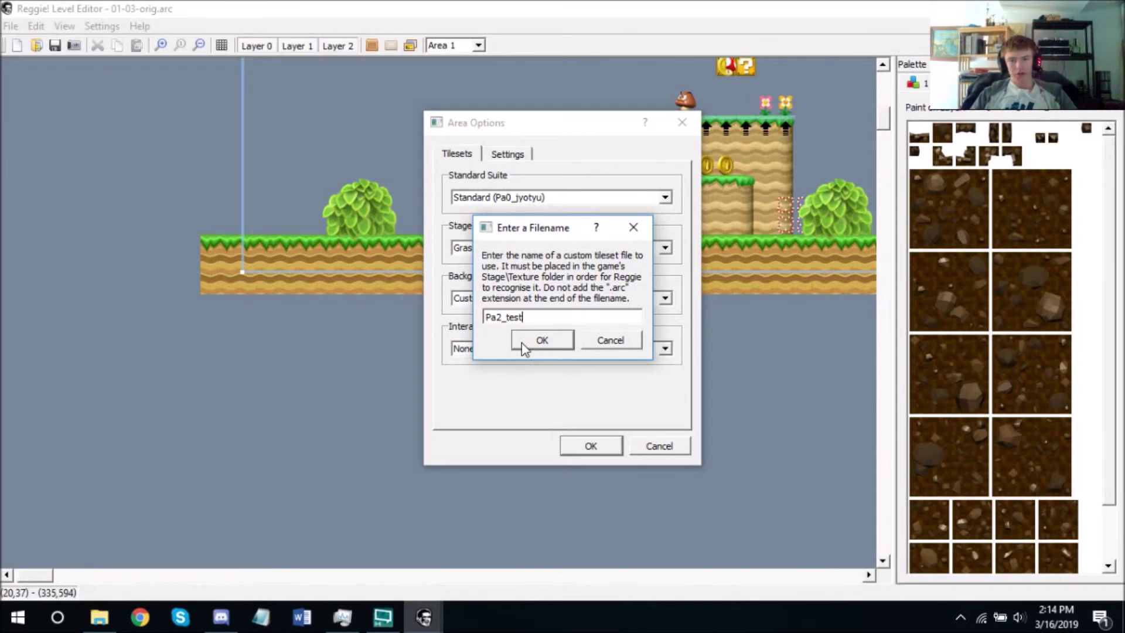
left_click(523, 346)
left_click(592, 447)
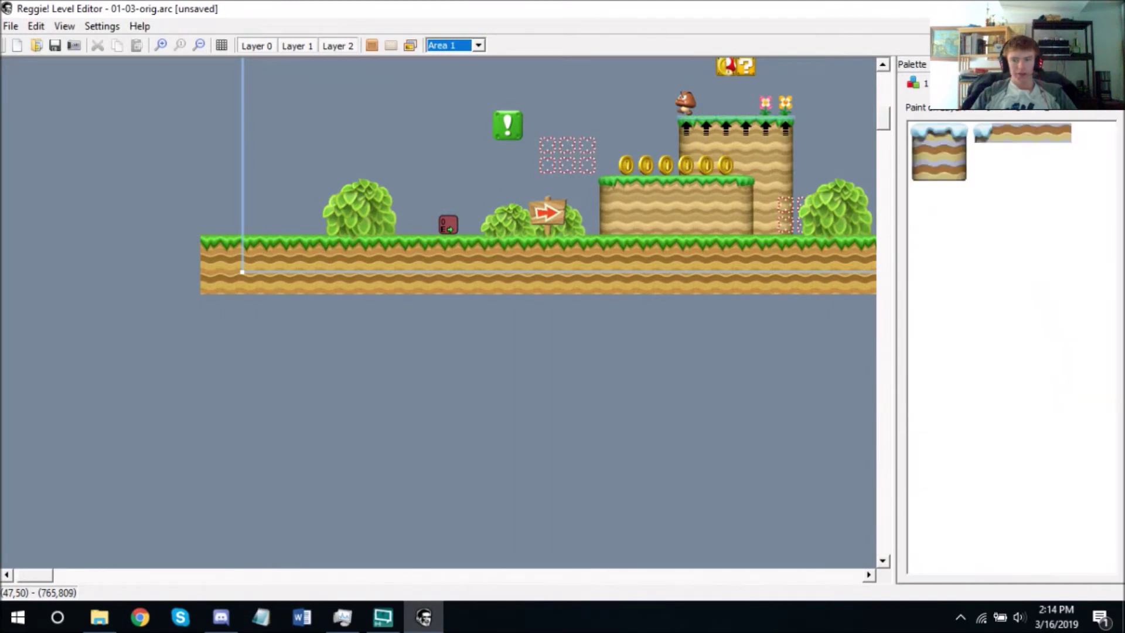
Step: Preview the wide and the first snow-topped ground objects in Reggie's palette
left_click(1024, 133)
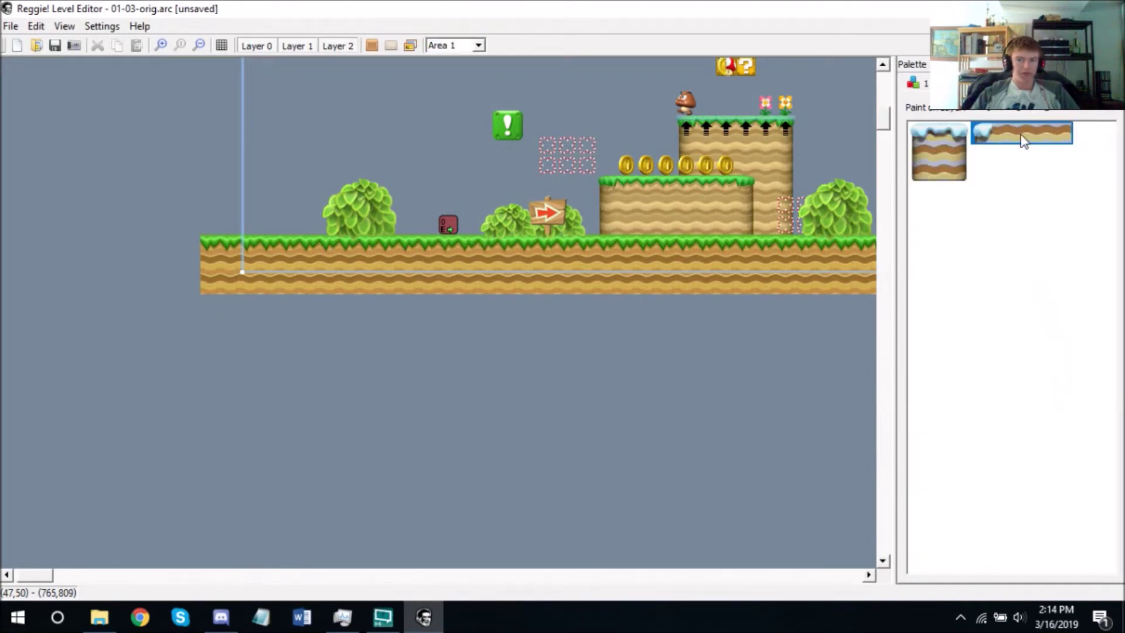
left_click(964, 179)
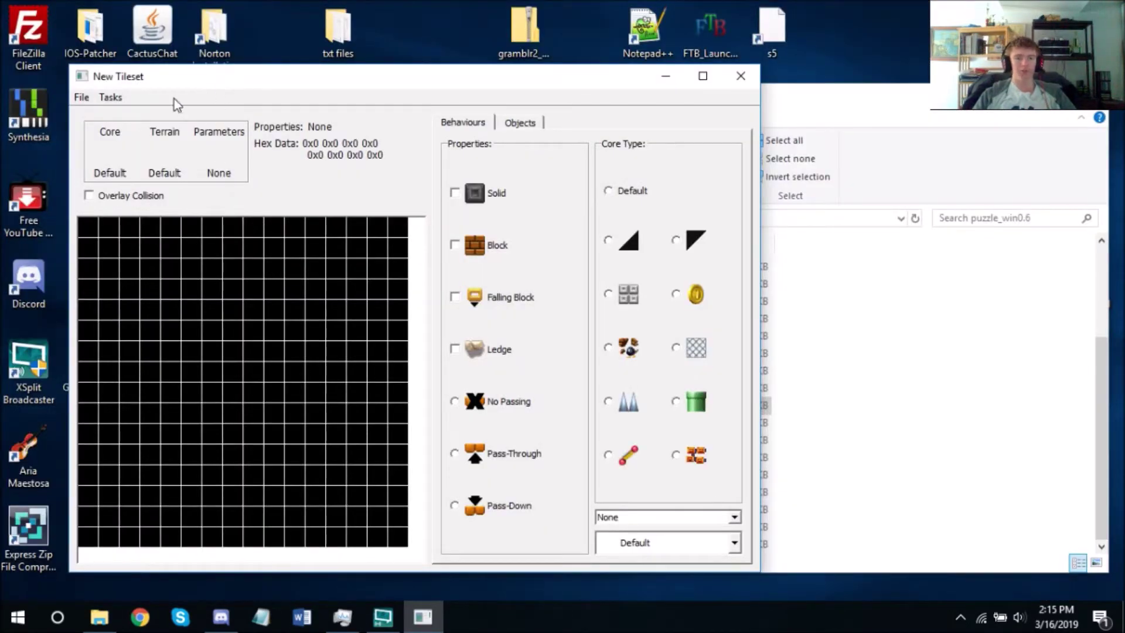
Step: Open the Pa1_shiro.arc castle tileset from the Texture folder
left_click(83, 97)
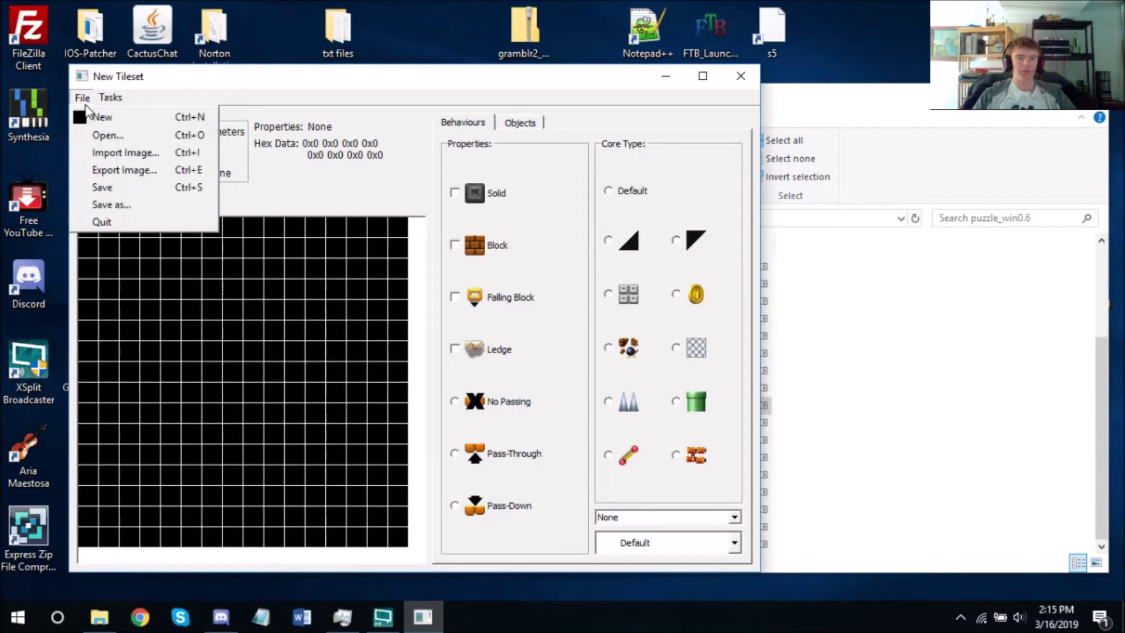
left_click(134, 141)
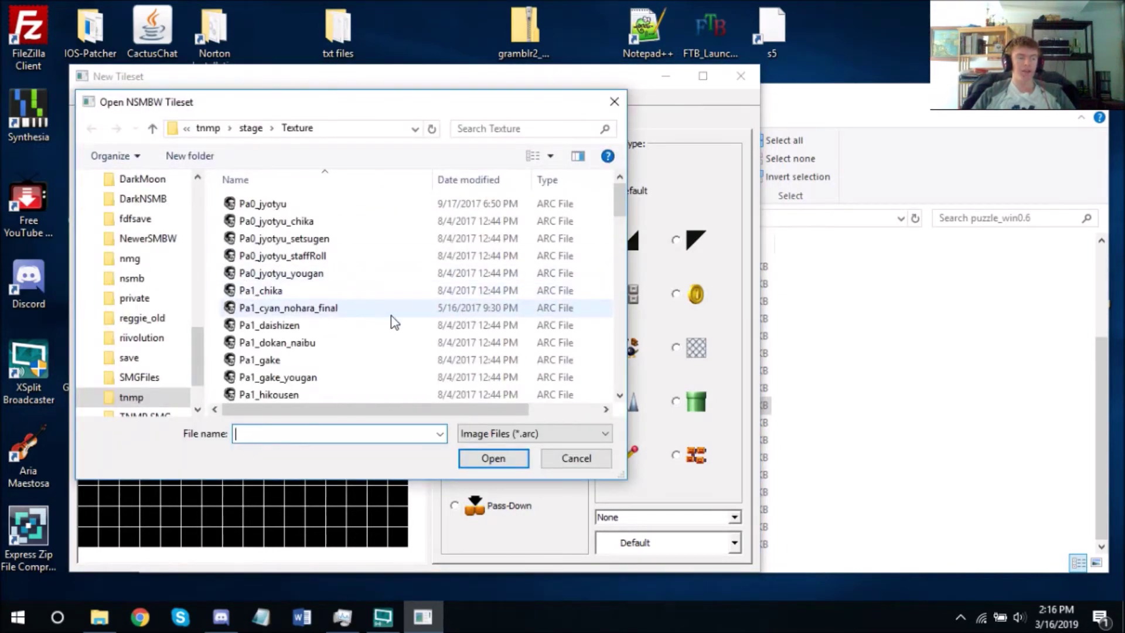
scroll(278, 216, "down", 8)
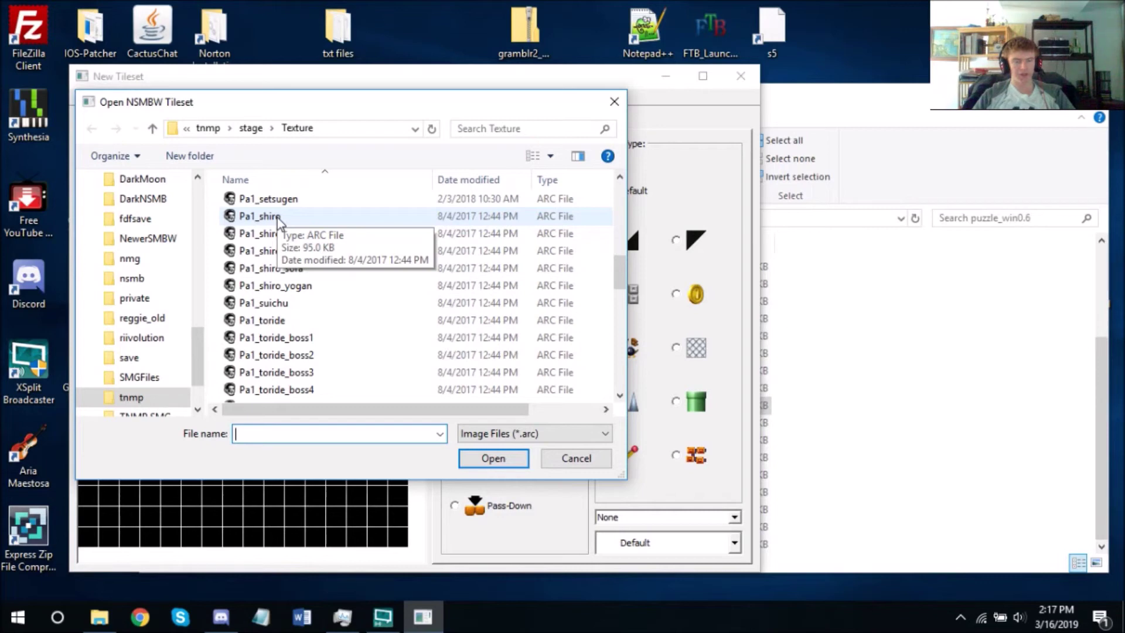
double_click(276, 216)
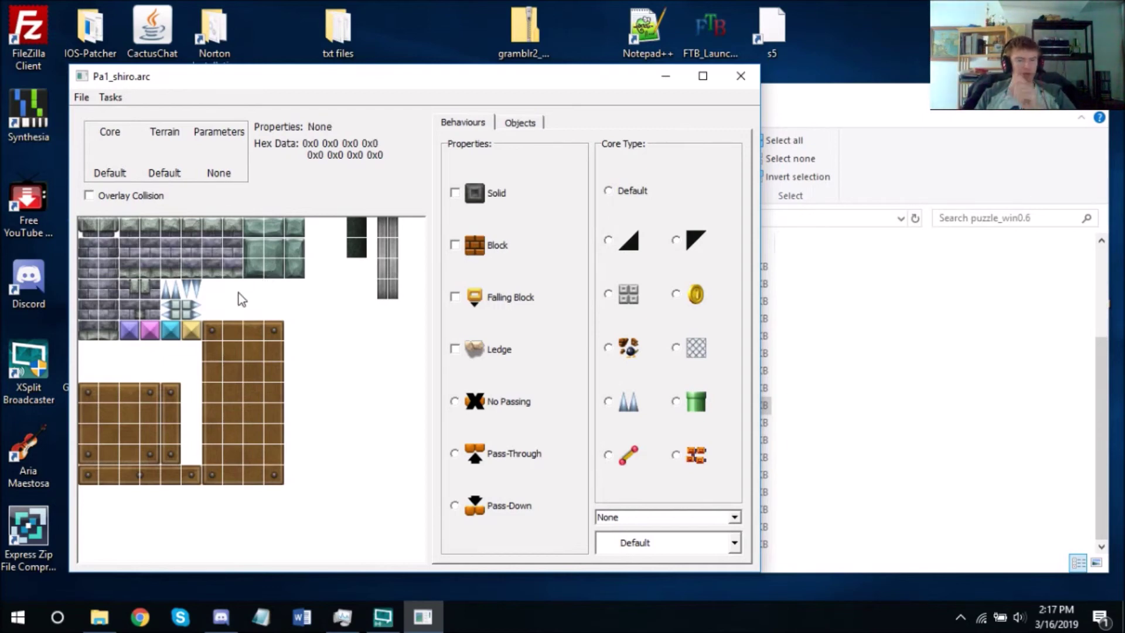
Step: Export the Pa1_shiro tileset image as a PNG named 'tileset' in the puzzle_win0.6 folder
left_click(82, 98)
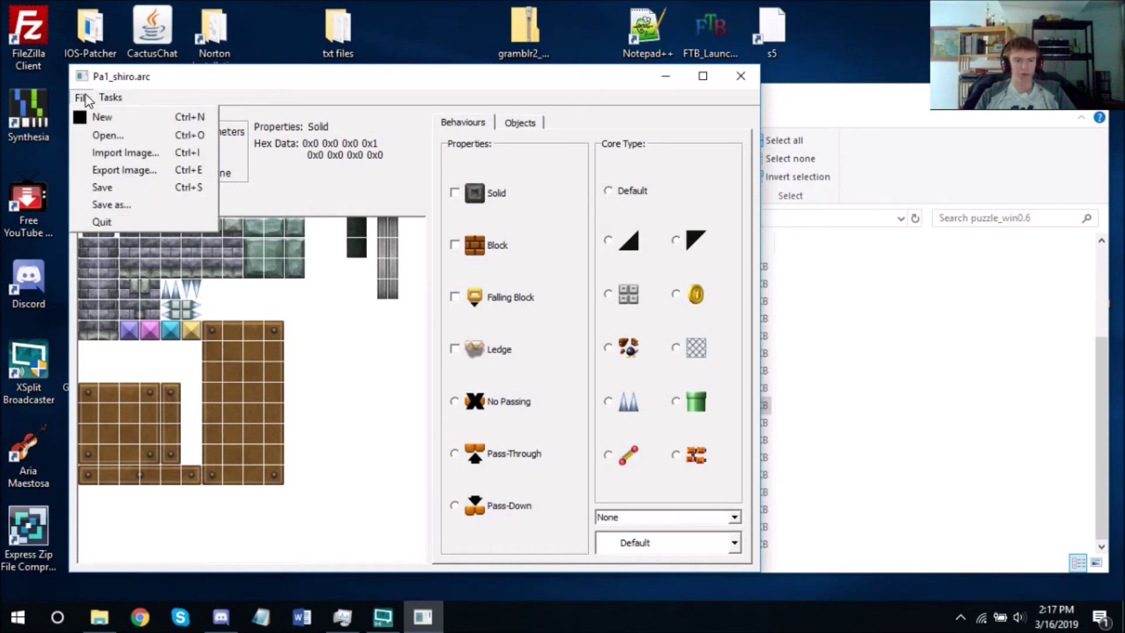
left_click(117, 176)
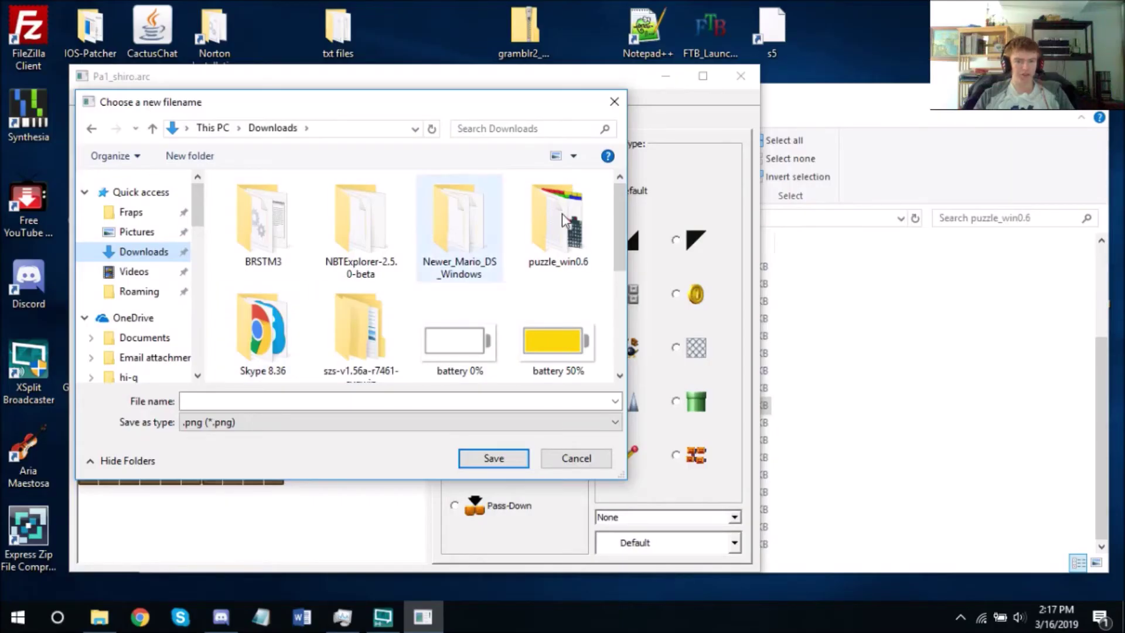
left_click(561, 213)
double_click(561, 213)
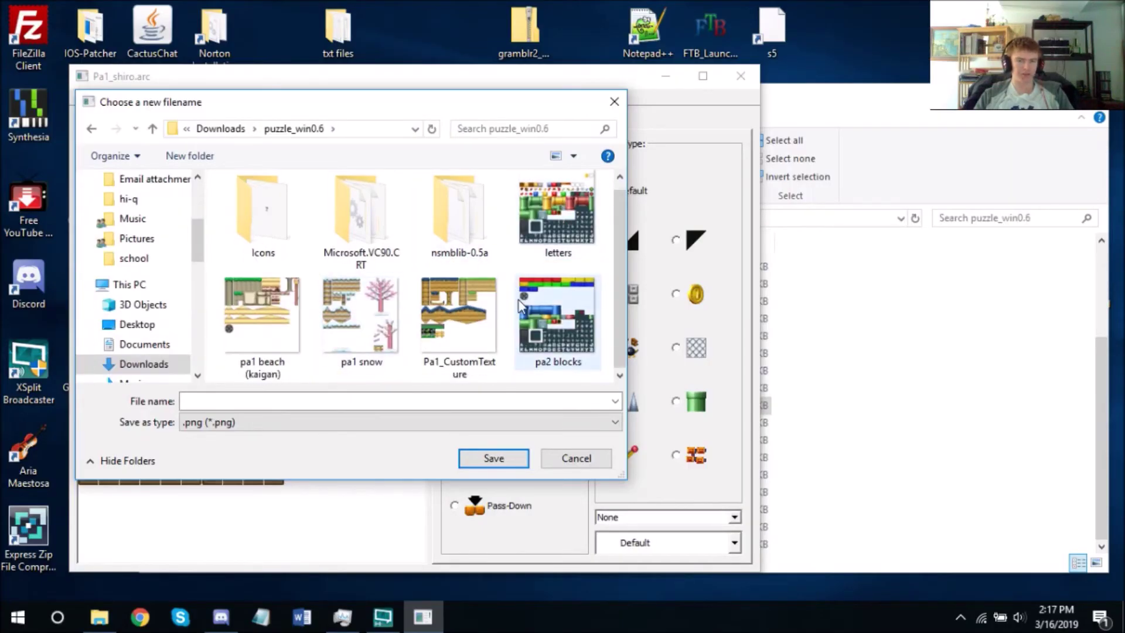
left_click(399, 399)
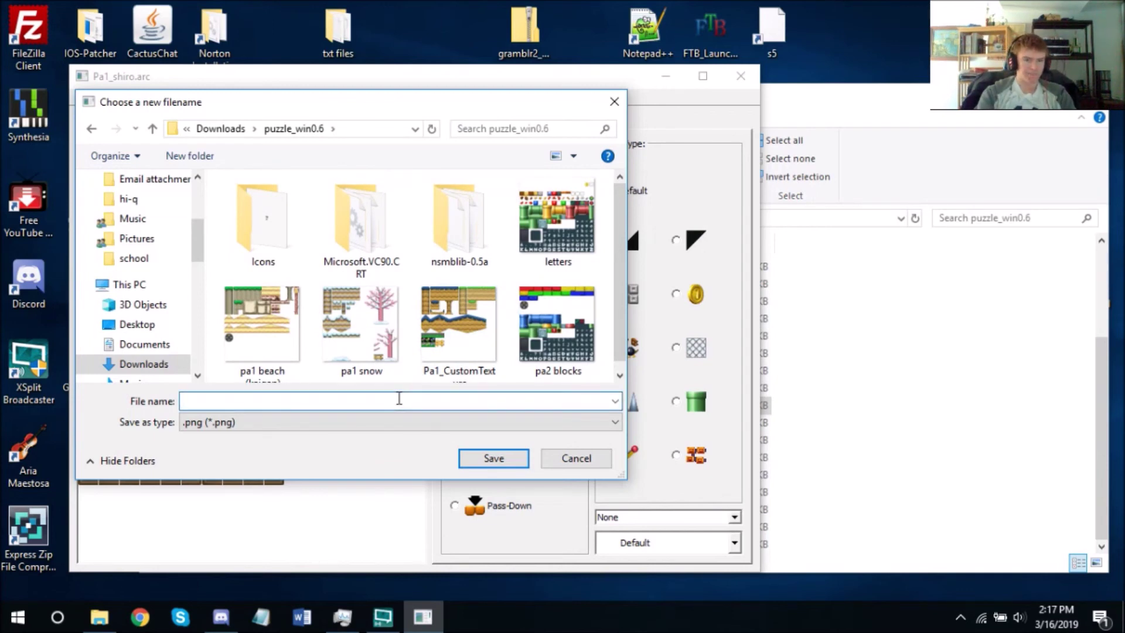
type("t")
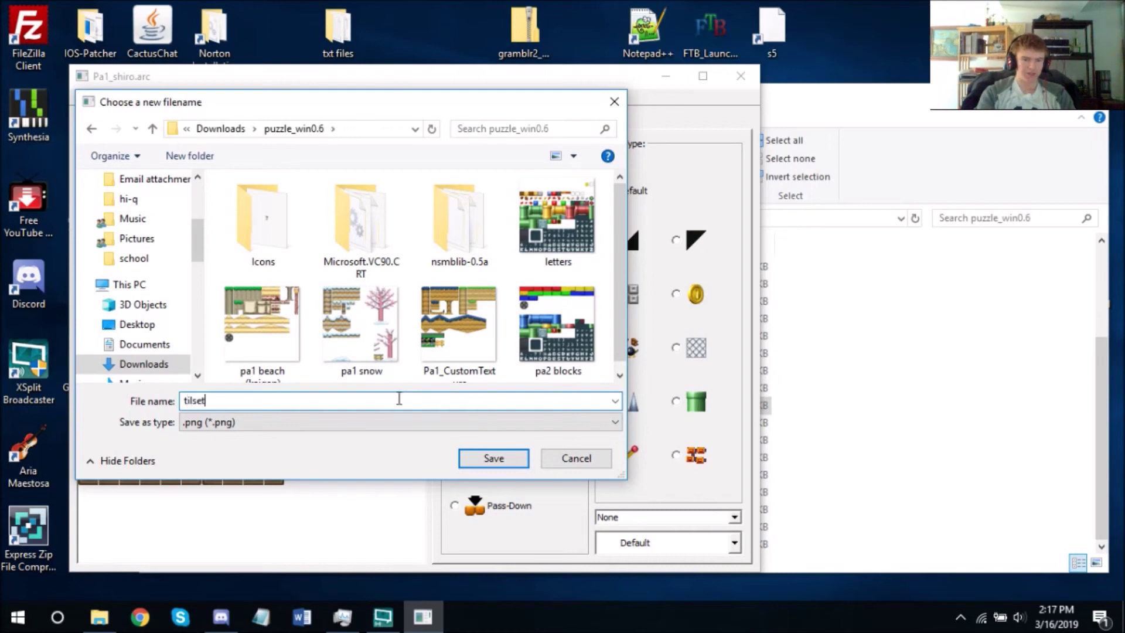
type("ileset")
key("Return")
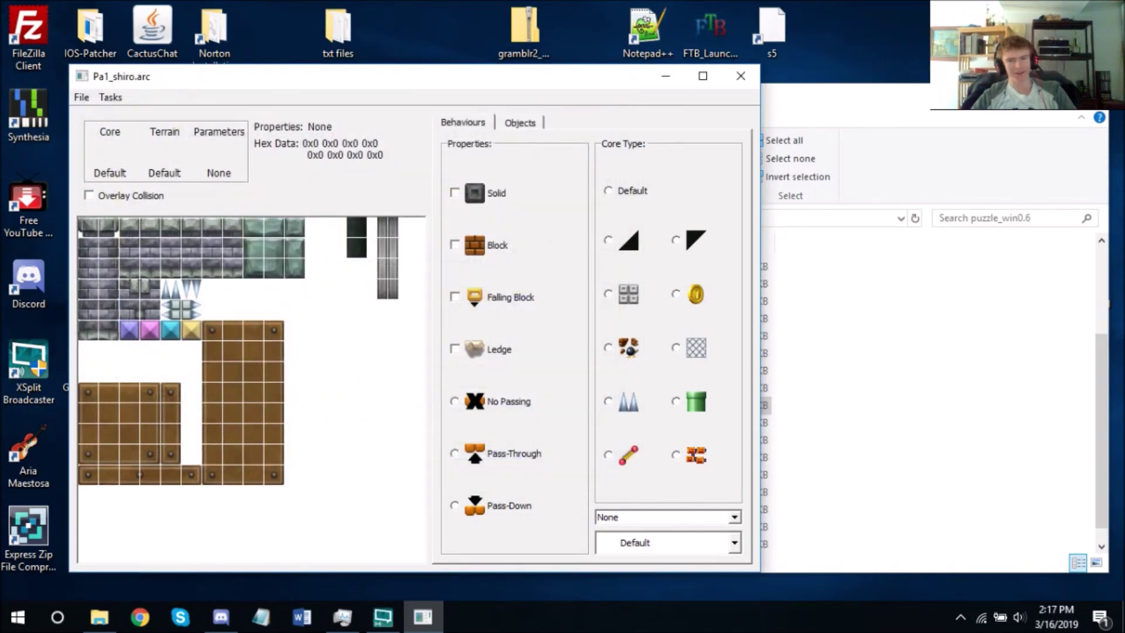
Step: Open the exported tileset.png from File Explorer to view it in Photos
left_click(955, 378)
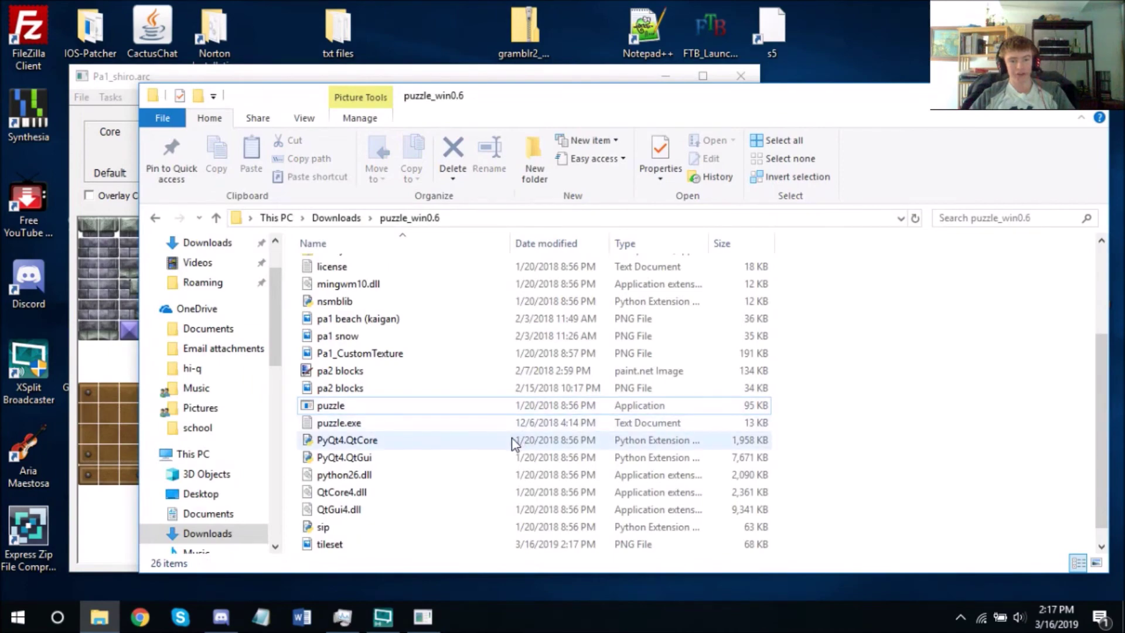
scroll(510, 449, "down", 1)
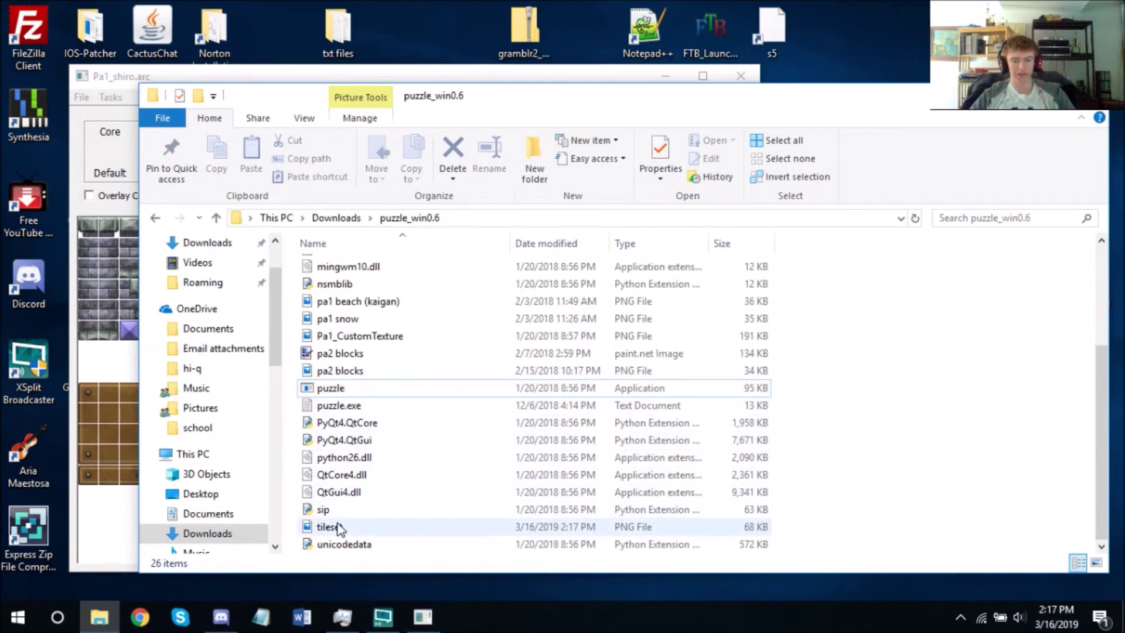
double_click(328, 526)
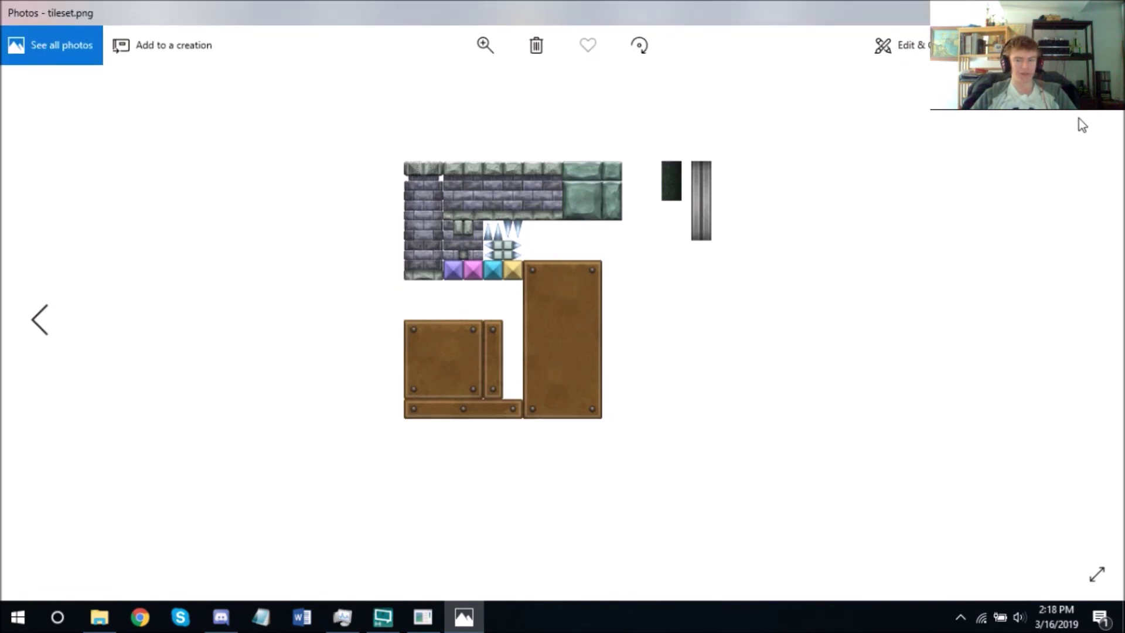
Step: Close the Photos viewer with Alt+F4
key("alt+F4")
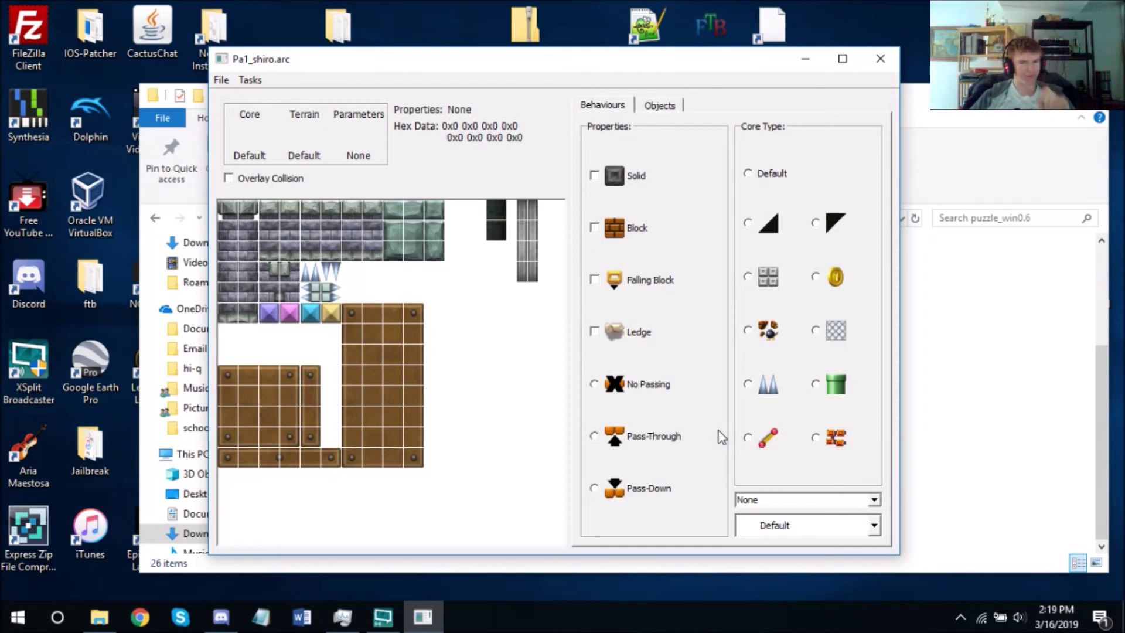
Step: Close the Puzzle window showing Pa1_shiro.arc
left_click(881, 58)
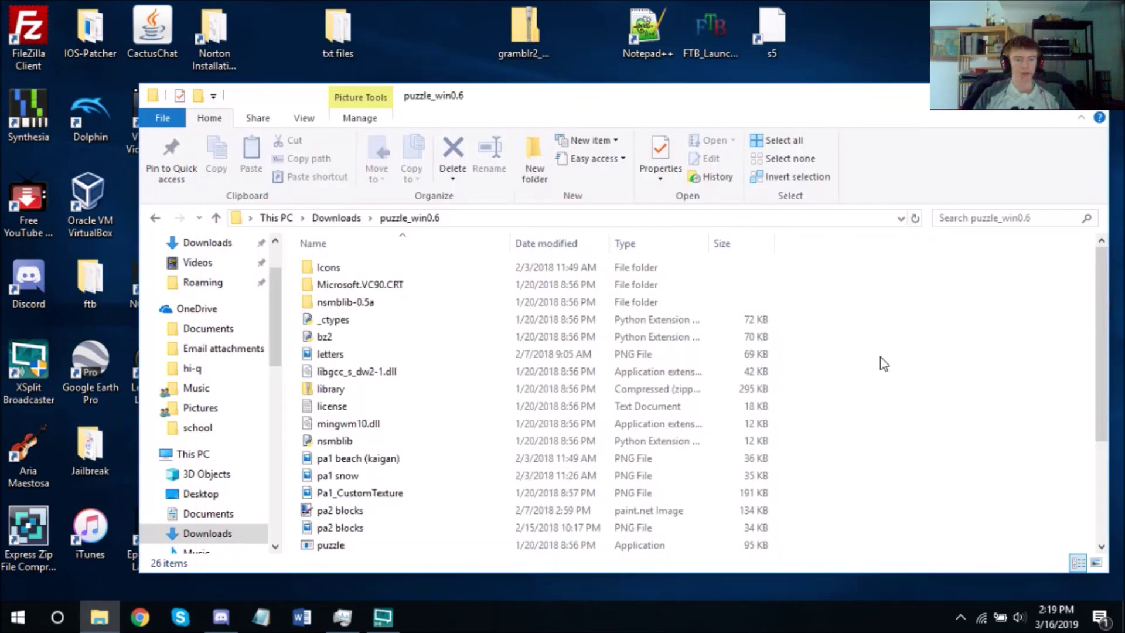